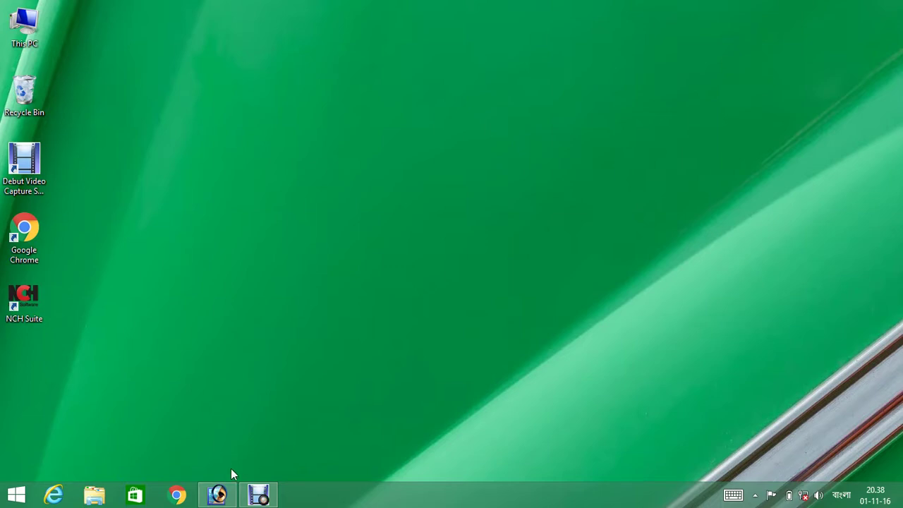
Restore the Adobe Photoshop window from the taskbar.
click(220, 493)
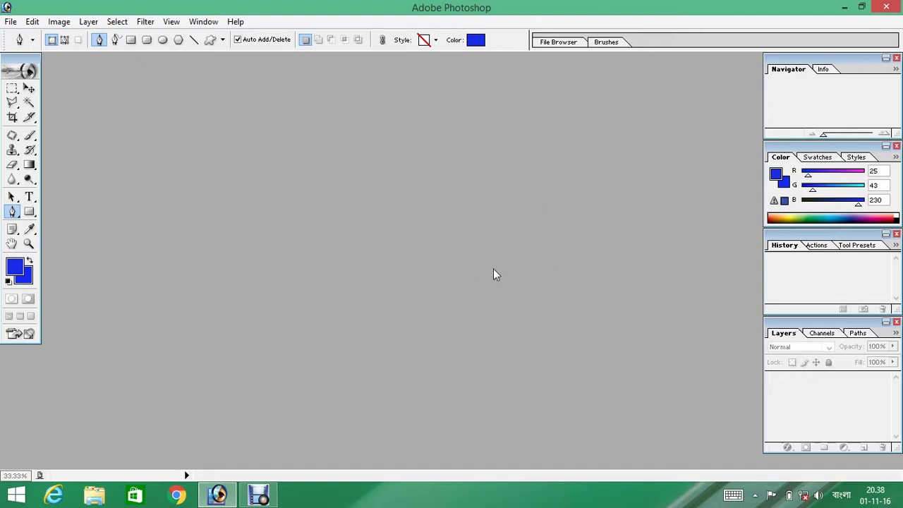
Open man-in-suit2.jpg and move its document window to the right.
double_click(457, 210)
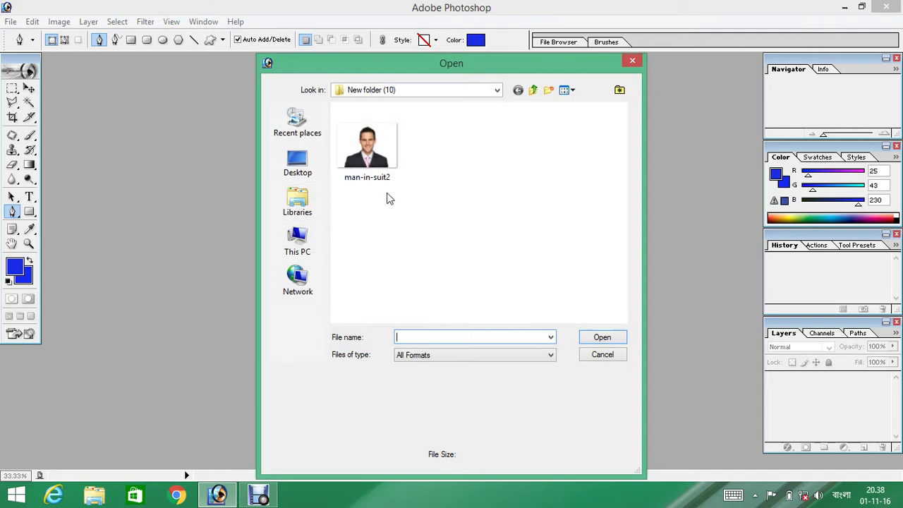
click(377, 169)
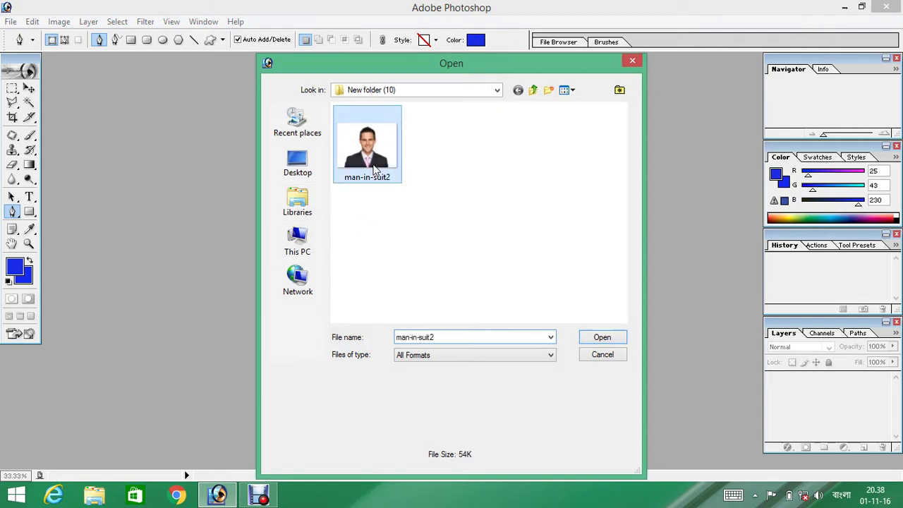
click(601, 336)
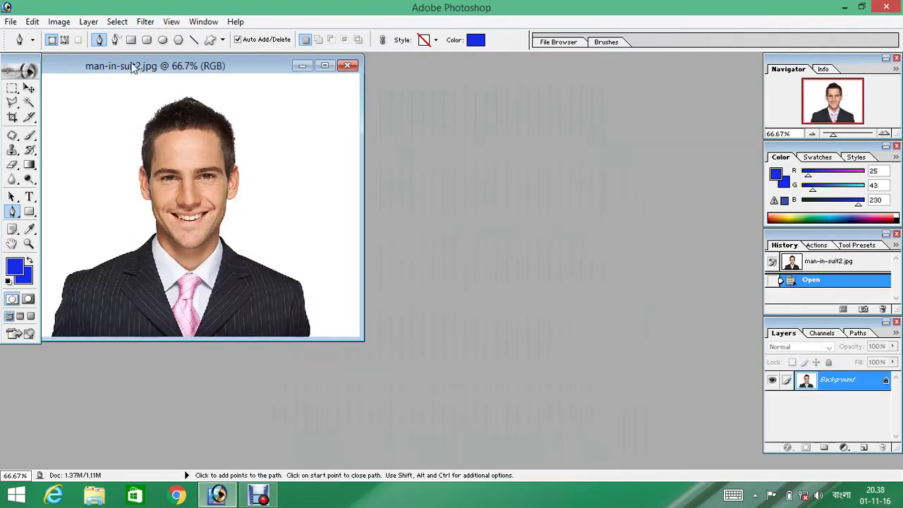
drag(132, 65, 198, 85)
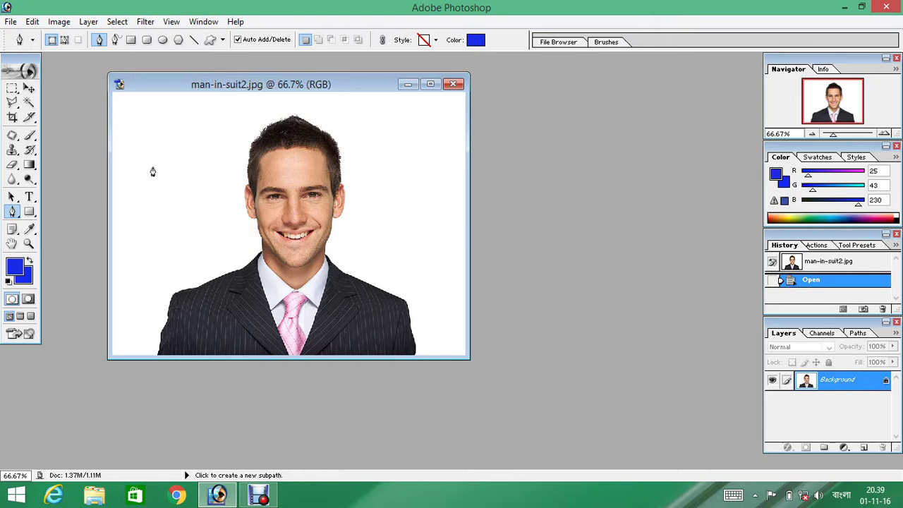
Set the Crop Tool to width 4 cm, height 5 cm and resolution 300 pixels/cm.
click(12, 117)
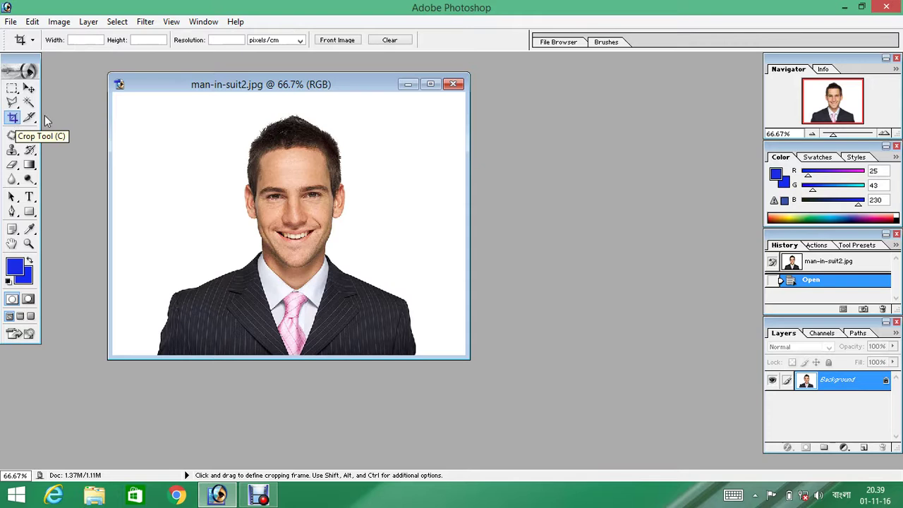
click(288, 44)
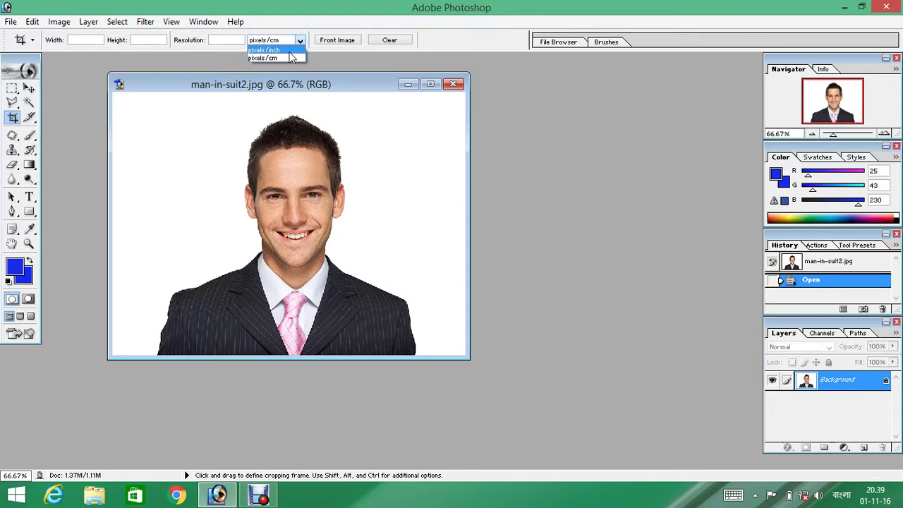
click(271, 58)
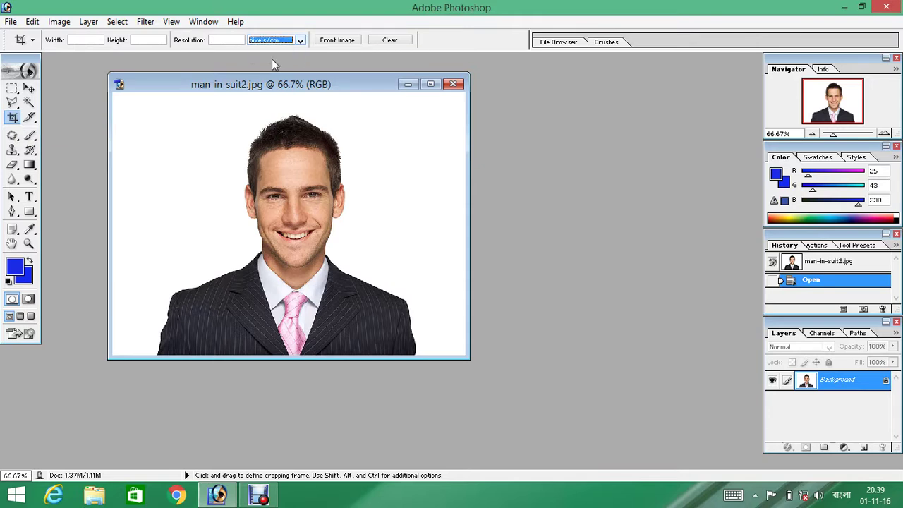
click(79, 40)
text(4)
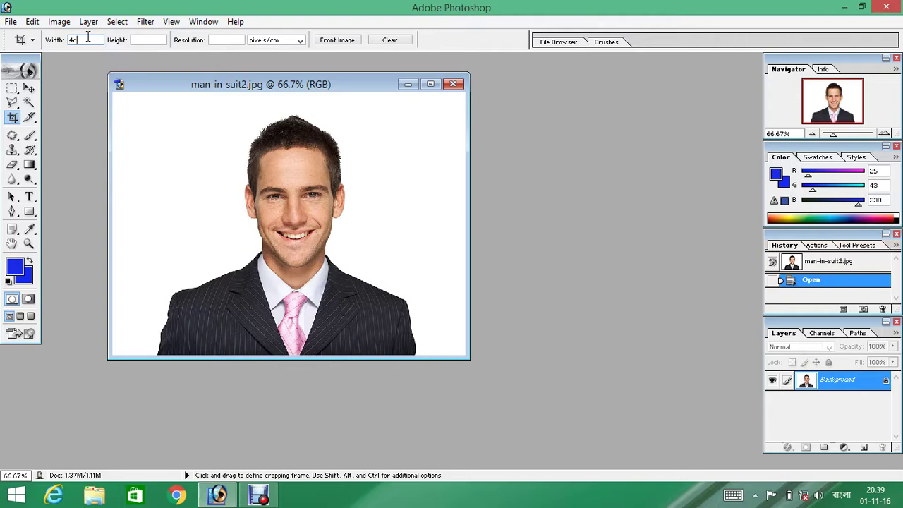
text(m)
key(Tab)
text(00)
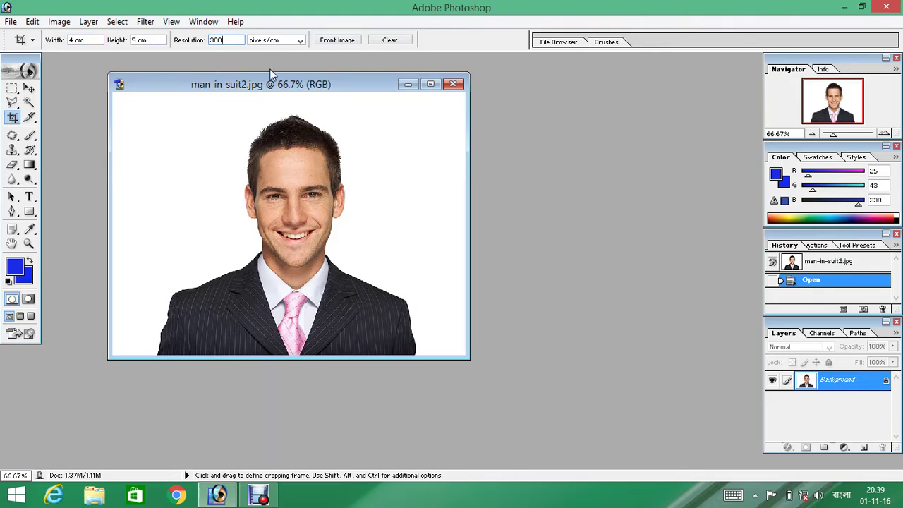
Draw a crop frame around the head and shoulders, fine-tune its position, and apply it.
mouse_move(212, 110)
mouse_down()
mouse_move(400, 300)
mouse_move(415, 326)
mouse_up()
drag(337, 288, 327, 286)
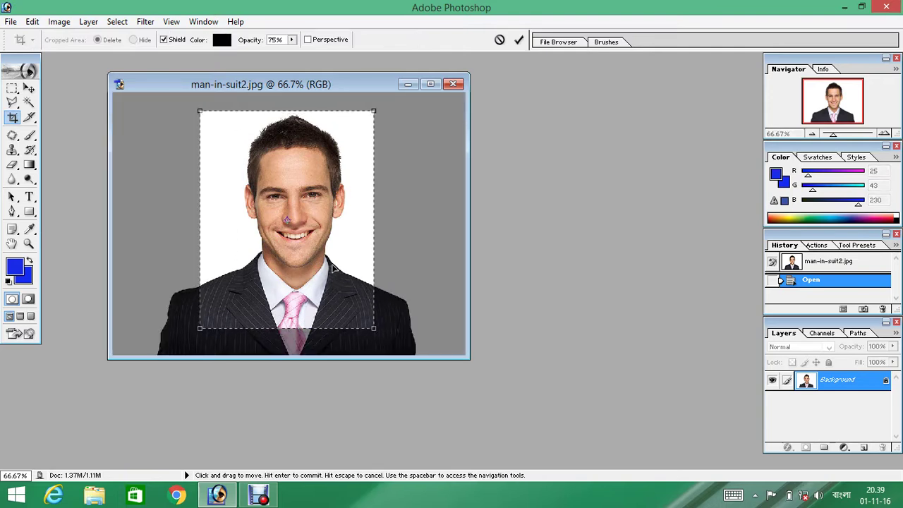
drag(371, 330, 370, 327)
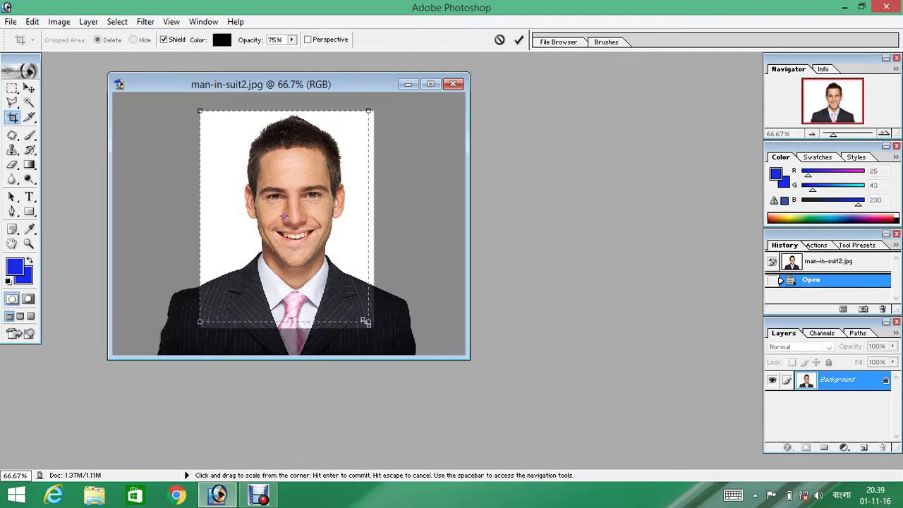
drag(306, 264, 308, 261)
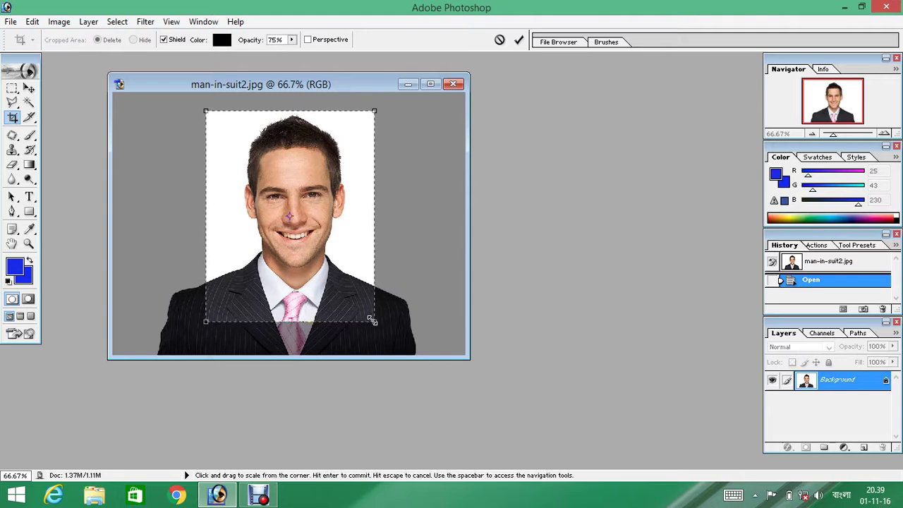
drag(363, 318, 365, 317)
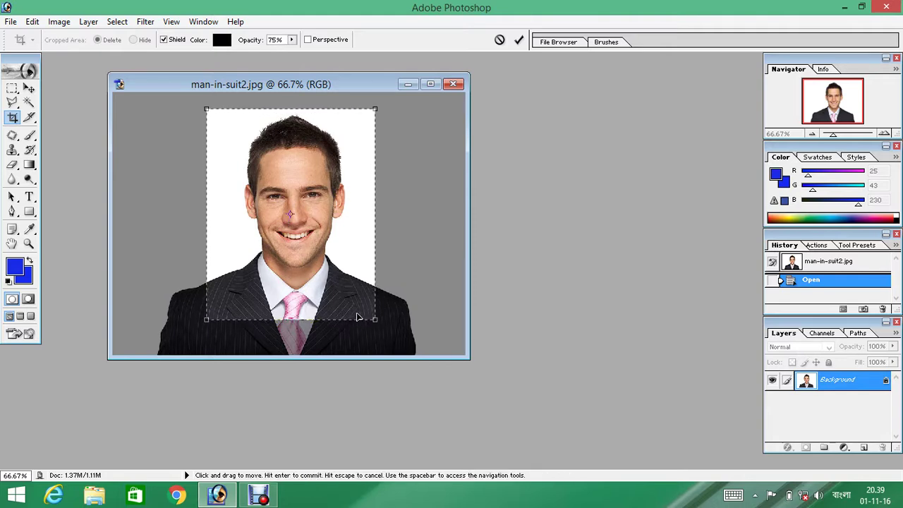
key(Return)
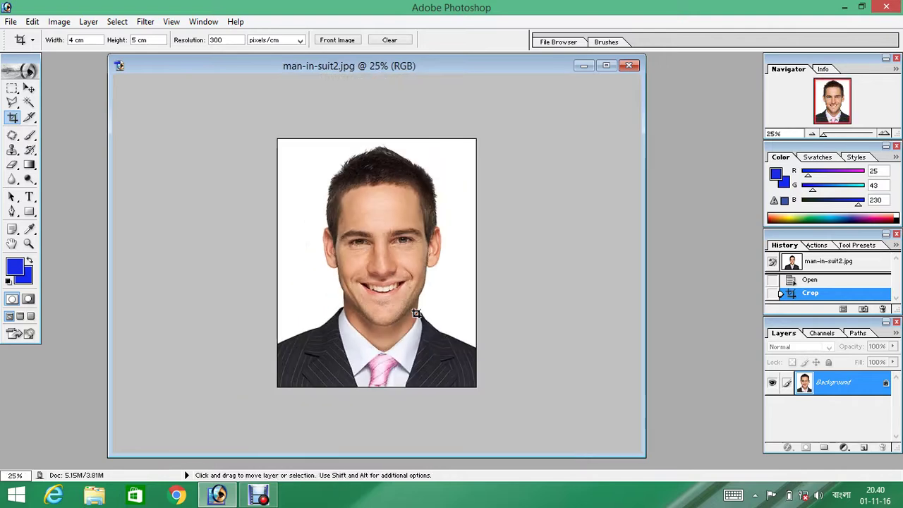
Zoom in, set the Pen Tool to Paths mode, and maximize the document window.
key(ctrl+plus)
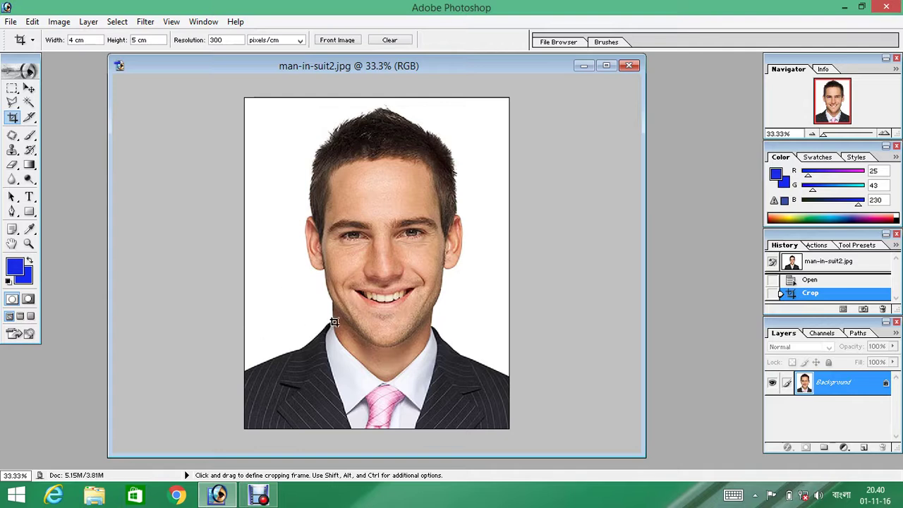
click(11, 211)
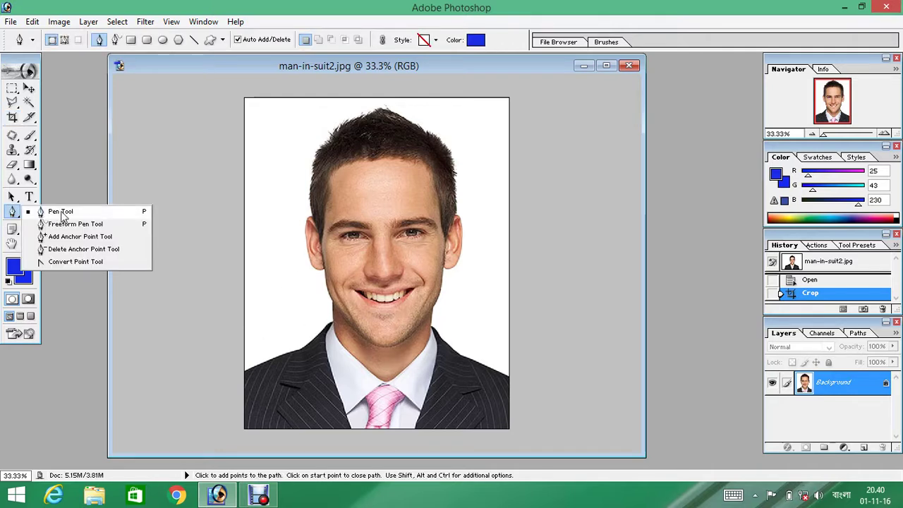
click(61, 213)
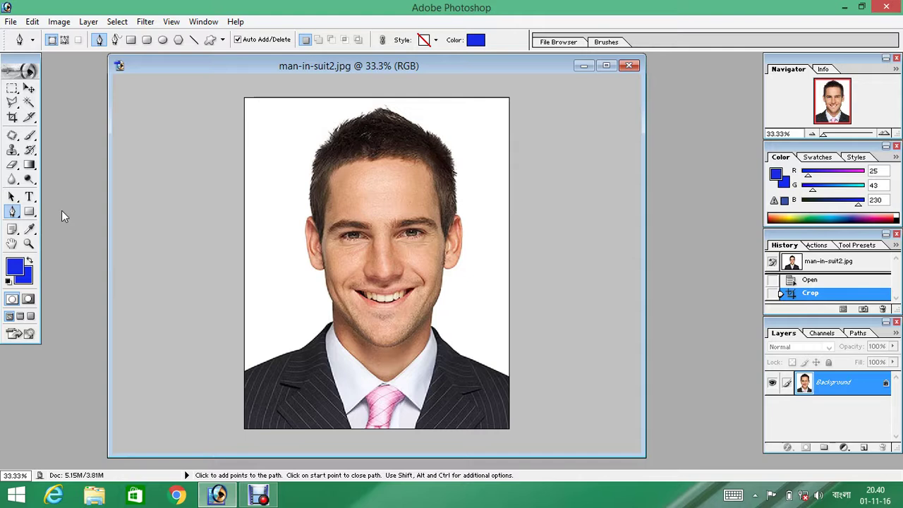
click(64, 40)
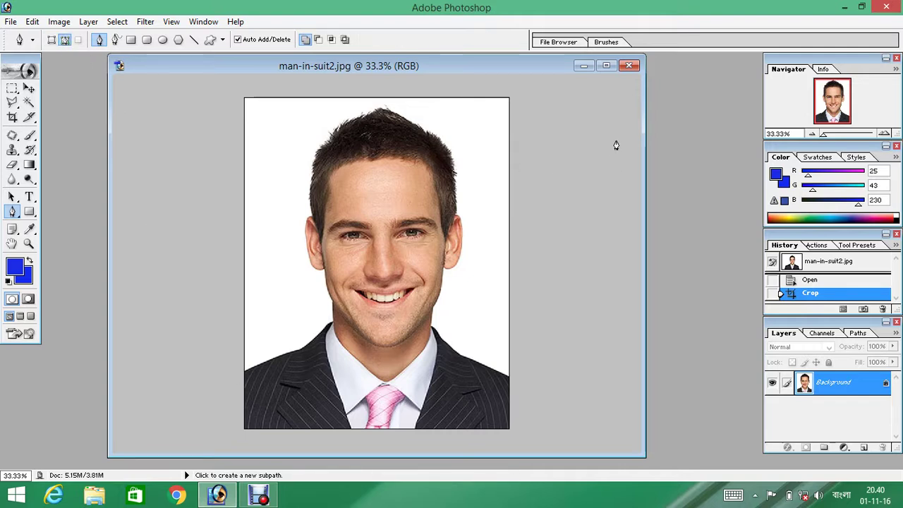
click(606, 66)
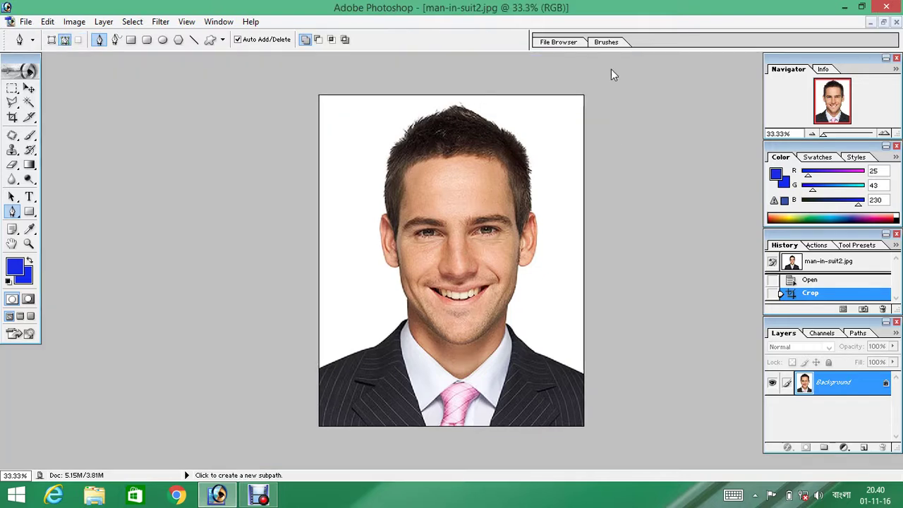
Hide all panels and zoom in on the face, panning to the mouth, chin and collar.
key(ctrl+plus)
key(ctrl+plus)
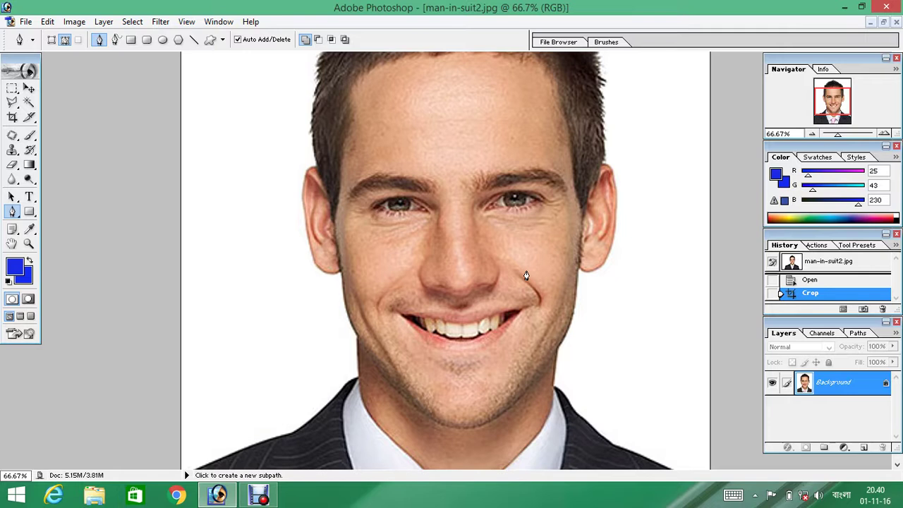
key(Tab)
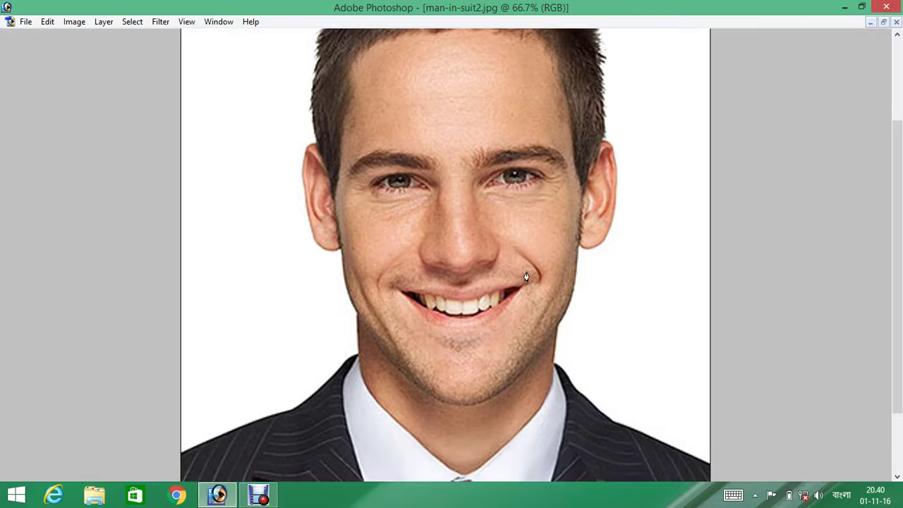
key(ctrl+equal)
key(ctrl+equal)
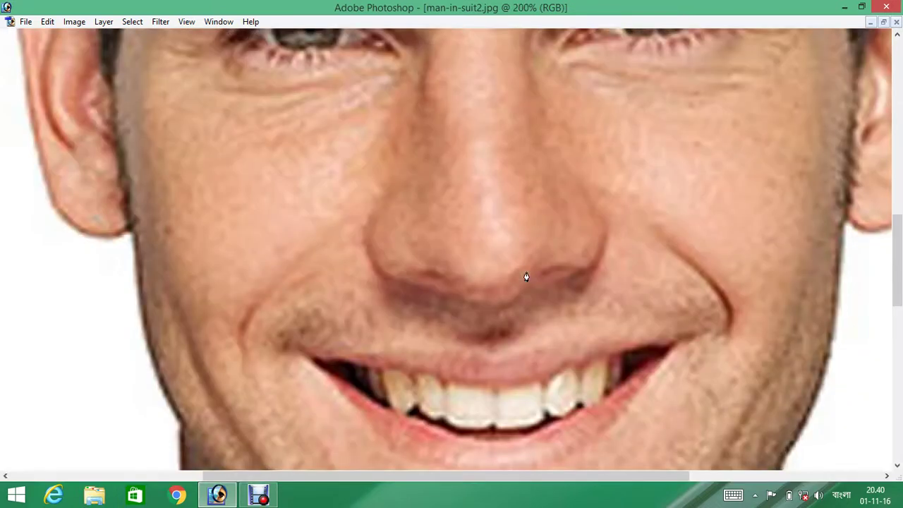
mouse_move(346, 317)
mouse_down()
mouse_move(383, 310)
mouse_move(640, 135)
mouse_up()
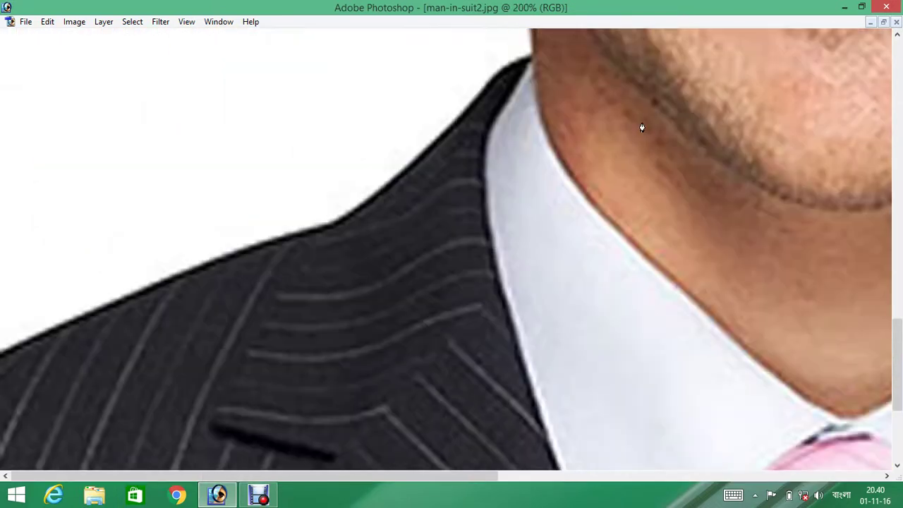
key(ctrl+minus)
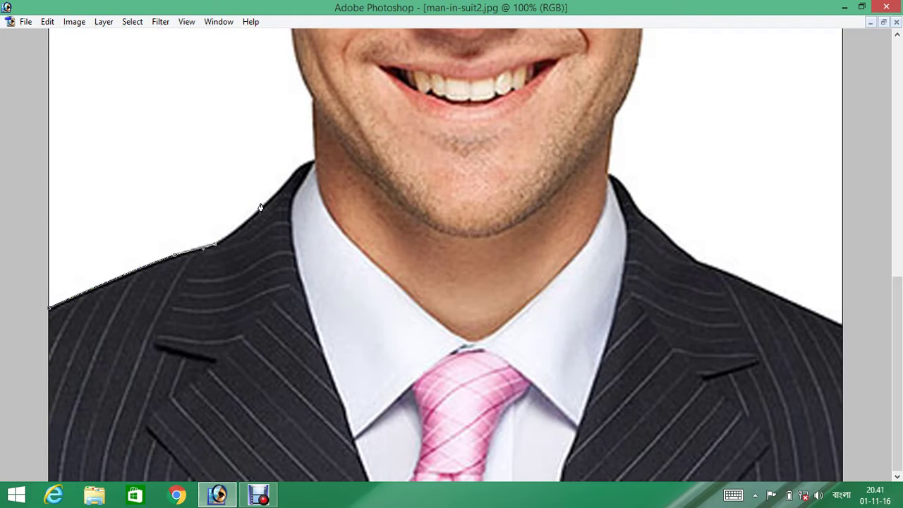
Start the pen path on the left lapel and trace it up the side of the neck.
drag(262, 206, 266, 202)
key(ctrl+plus)
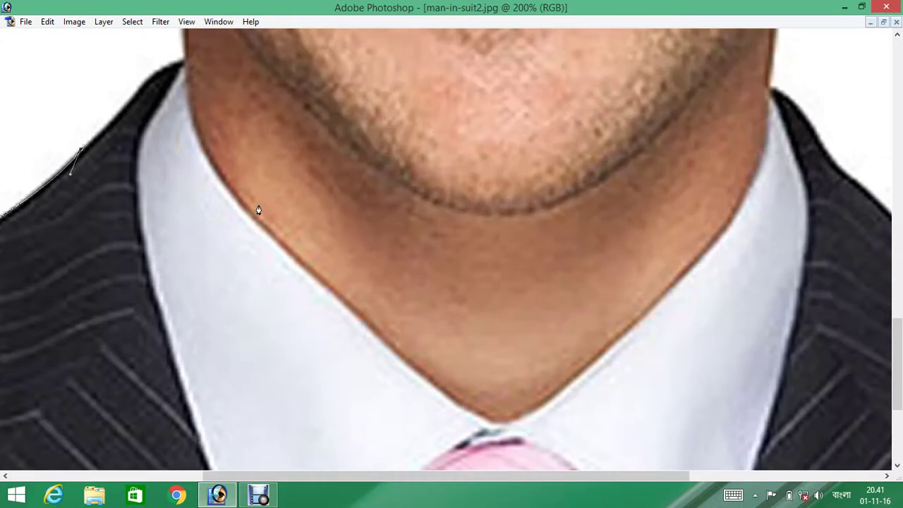
drag(248, 202, 237, 282)
drag(175, 196, 185, 179)
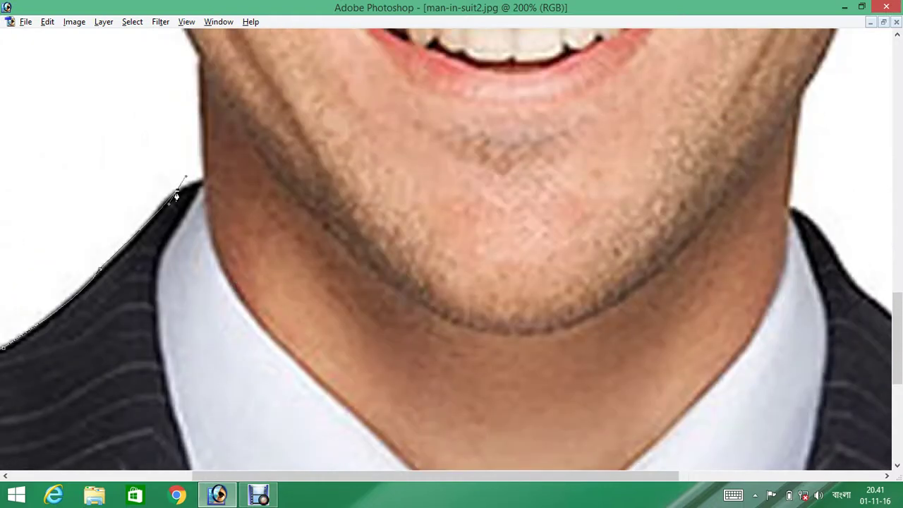
click(199, 179)
drag(201, 186, 241, 314)
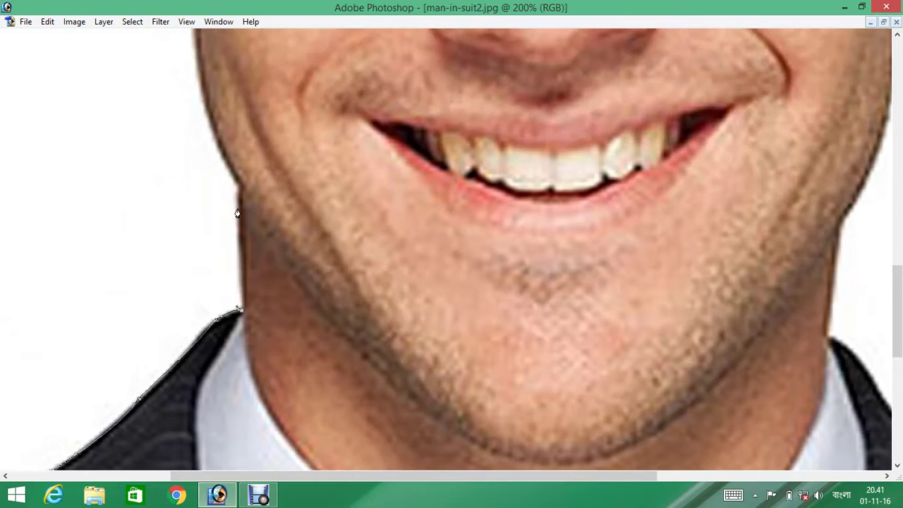
drag(238, 210, 235, 181)
Continue the path up the left jaw to just below the ear.
drag(236, 178, 223, 358)
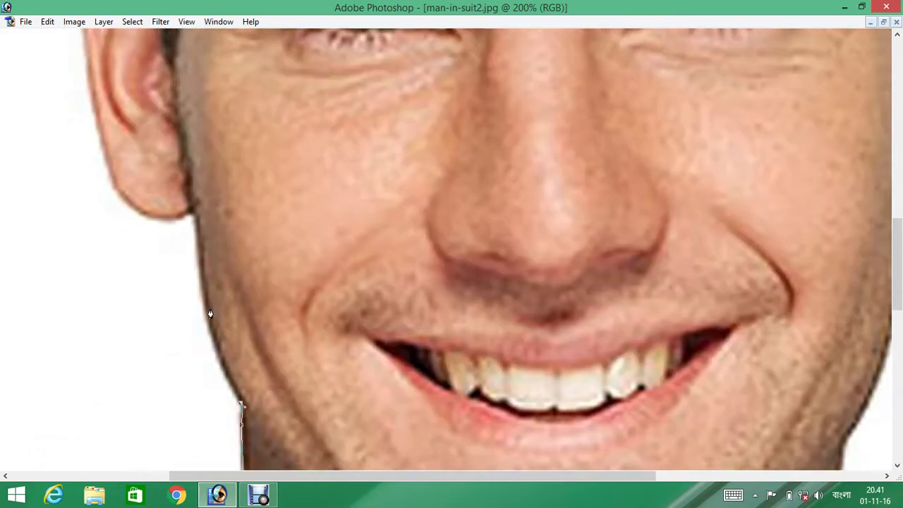
drag(206, 306, 202, 269)
alt+click(206, 306)
click(198, 241)
drag(182, 215, 162, 223)
Trace around the left ear up toward the temple hairline, then zoom out to 100%.
mouse_move(151, 204)
mouse_down()
mouse_move(165, 327)
mouse_move(132, 302)
mouse_move(125, 282)
mouse_up()
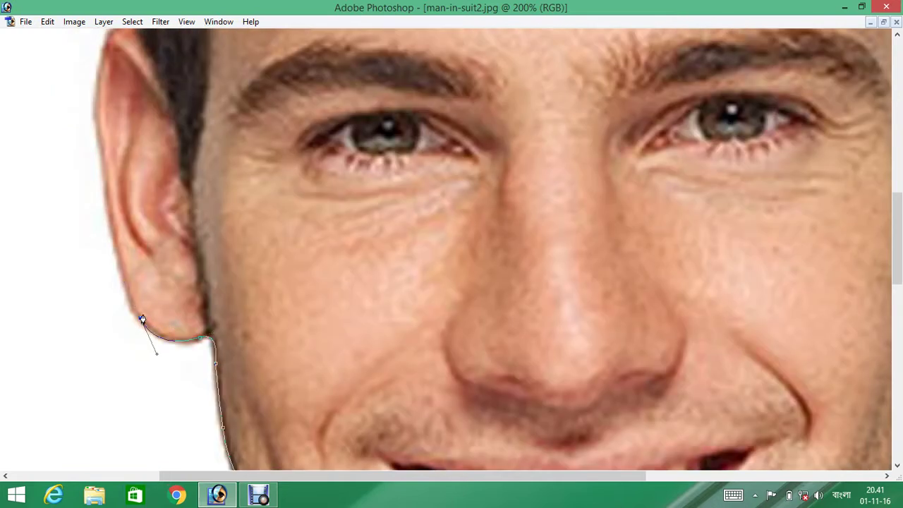
drag(118, 255, 117, 225)
scroll(117, 225, up, 3)
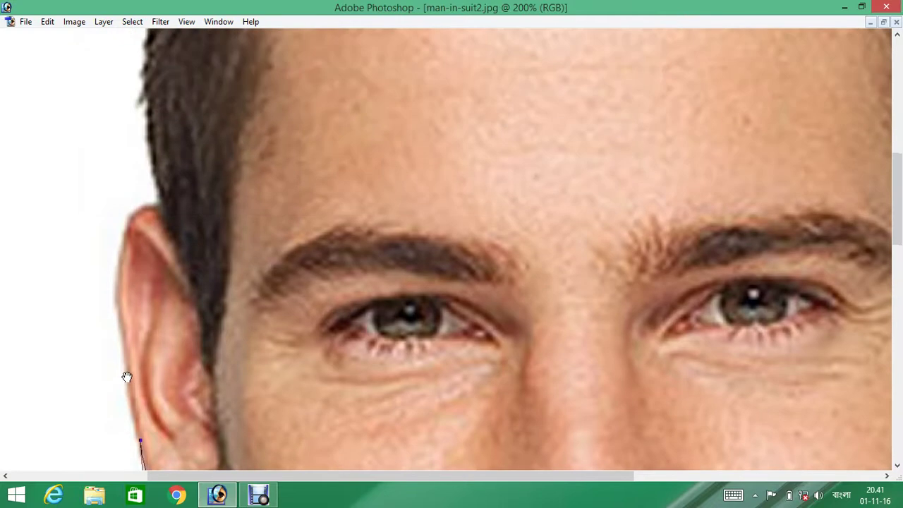
drag(122, 338, 123, 326)
alt+click(122, 338)
drag(122, 261, 130, 242)
alt+click(122, 262)
mouse_move(158, 213)
mouse_down()
mouse_move(201, 226)
mouse_move(198, 217)
mouse_up()
alt+click(157, 210)
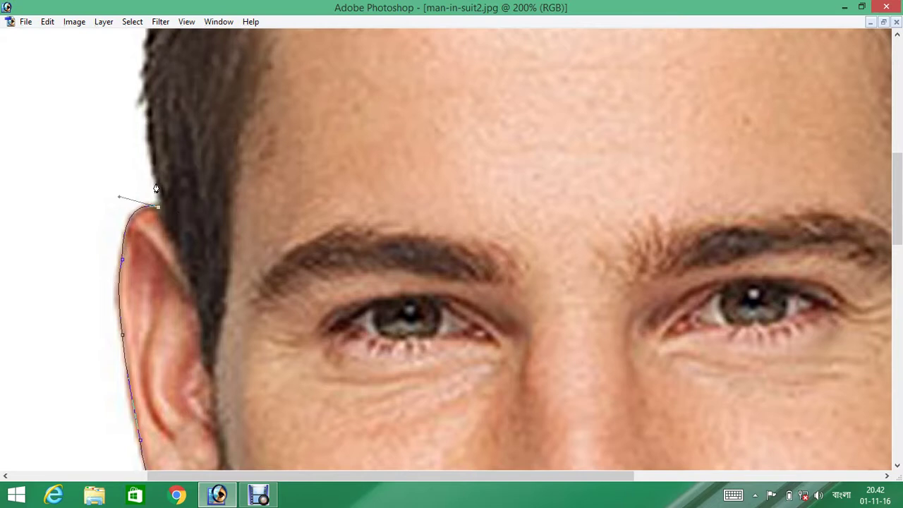
drag(158, 206, 157, 179)
key(ctrl+minus)
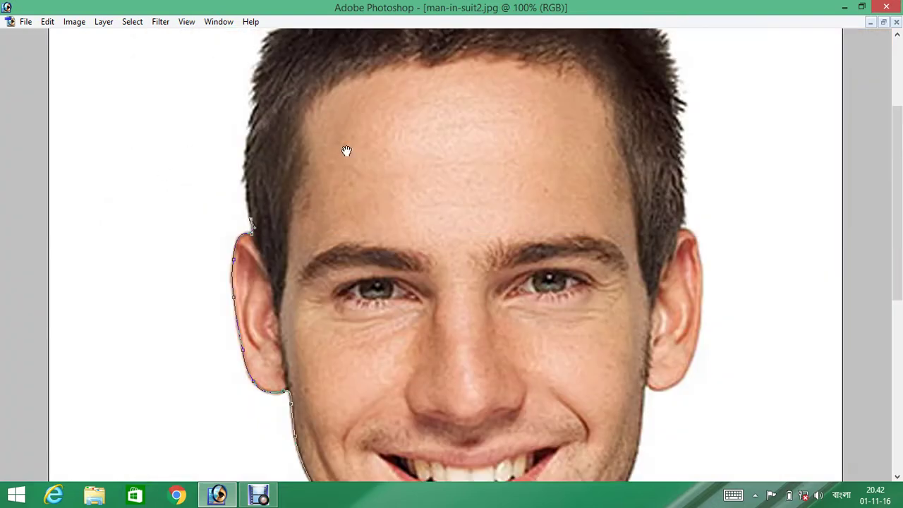
Trace the path up the left hairline and along the top edge of the hair.
scroll(249, 265, up, 3)
drag(253, 262, 267, 214)
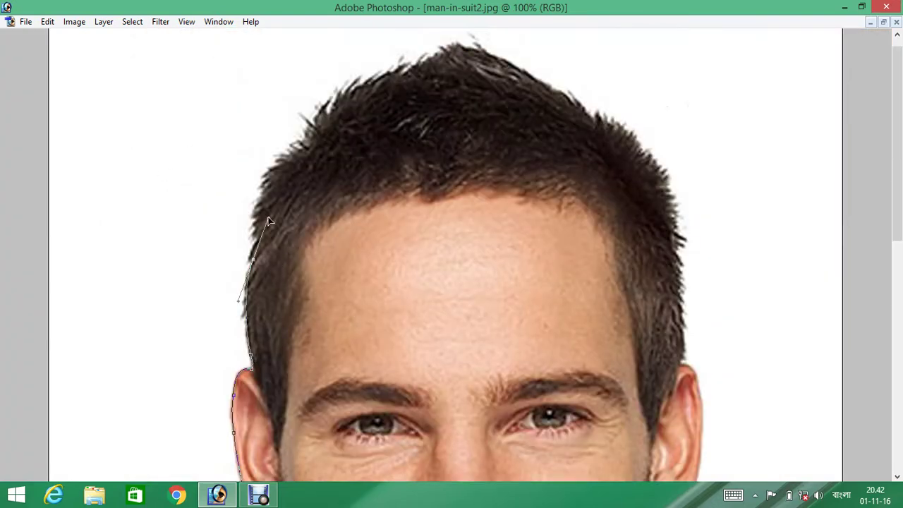
alt+click(252, 259)
mouse_move(271, 178)
mouse_down()
mouse_move(289, 154)
mouse_move(313, 155)
mouse_move(315, 126)
mouse_up()
alt+click(271, 177)
drag(354, 90, 367, 93)
alt+click(355, 91)
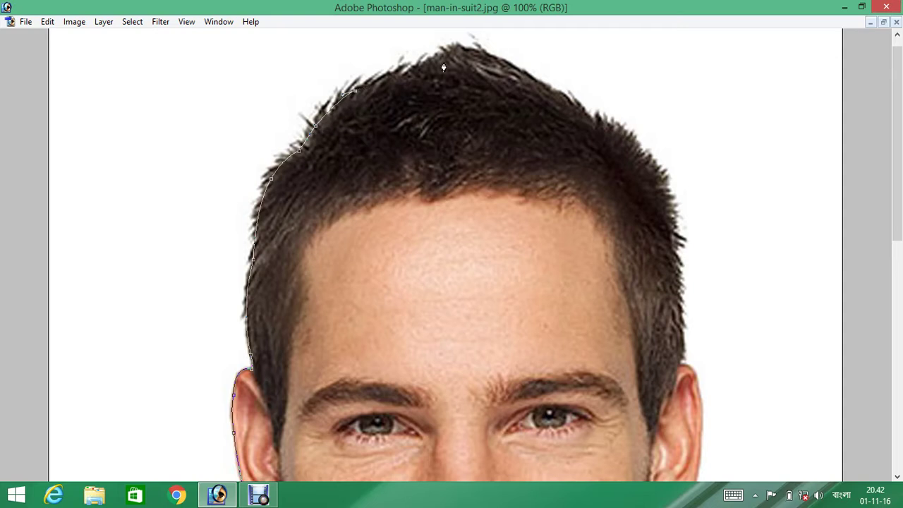
Arc the path over the crown and down the right edge of the hair.
drag(446, 56, 464, 57)
drag(548, 86, 592, 128)
click(590, 117)
click(612, 122)
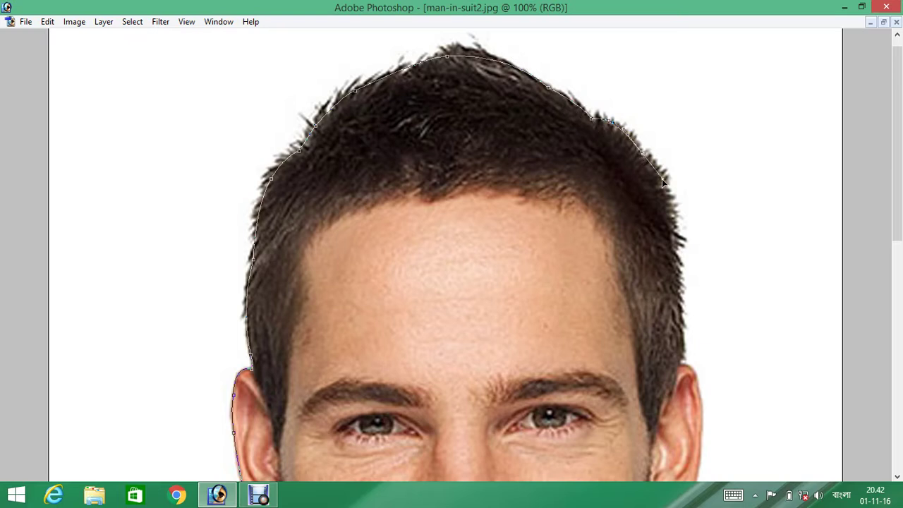
click(662, 181)
click(675, 224)
click(676, 288)
click(683, 326)
alt+click(683, 326)
Zoom in to 300%, trace the top of the right ear, then zoom out to 200%.
click(680, 365)
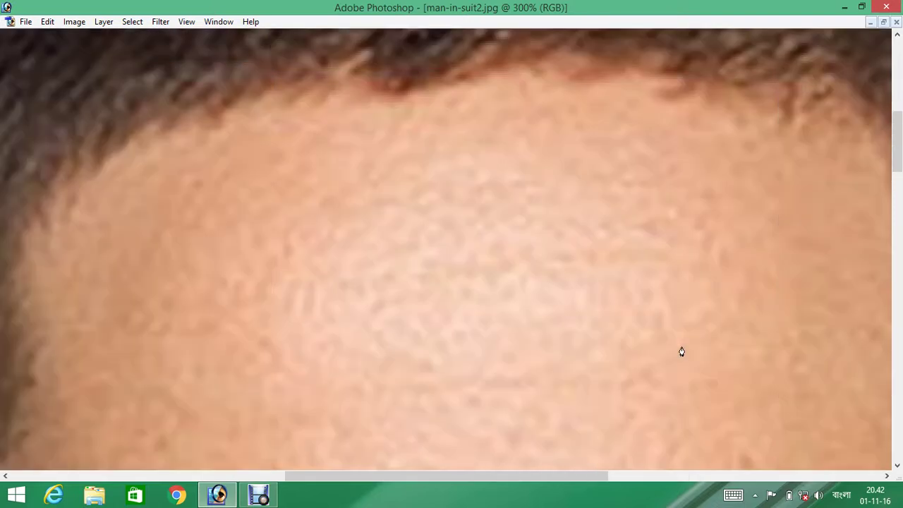
drag(723, 208, 282, 147)
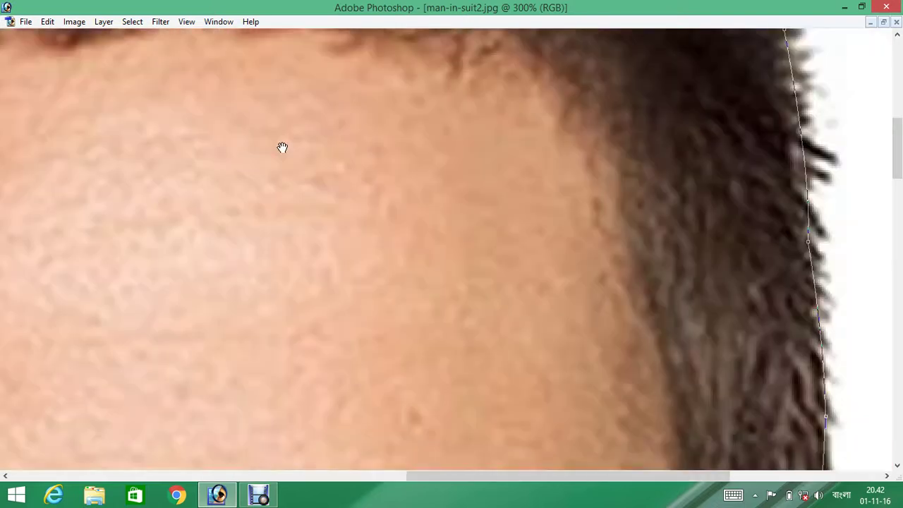
drag(660, 275, 459, 74)
drag(538, 185, 561, 181)
alt+click(539, 188)
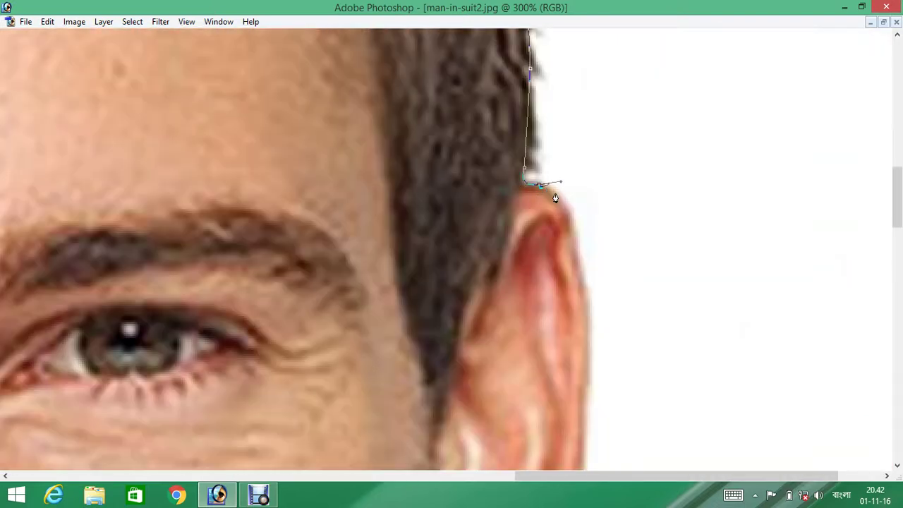
drag(577, 251, 574, 309)
alt+click(575, 253)
key(ctrl+minus)
key(ctrl+minus)
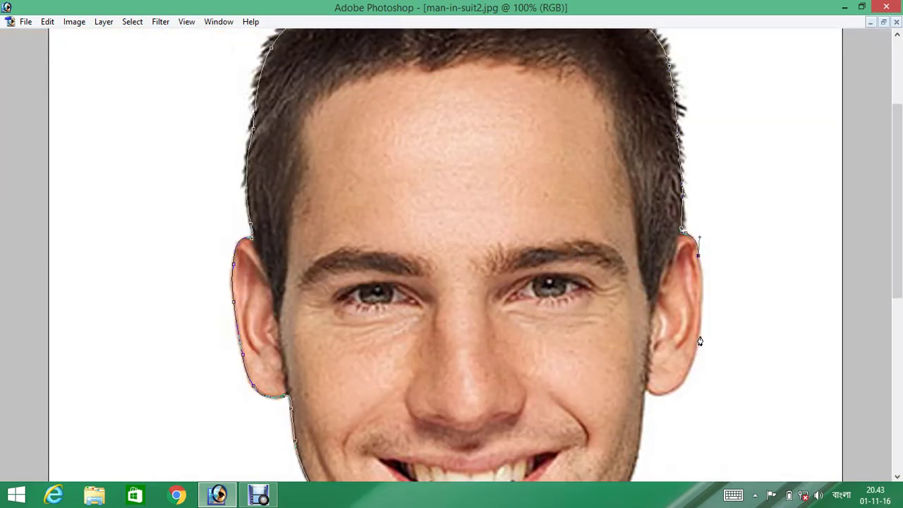
Trace the path around the right ear down to its bottom.
drag(698, 341, 693, 342)
drag(670, 390, 645, 401)
alt+click(670, 390)
drag(637, 372, 646, 390)
alt+click(646, 389)
Continue down the right jaw and along the suit shoulder past the image's right edge.
drag(598, 403, 569, 204)
drag(626, 311, 617, 323)
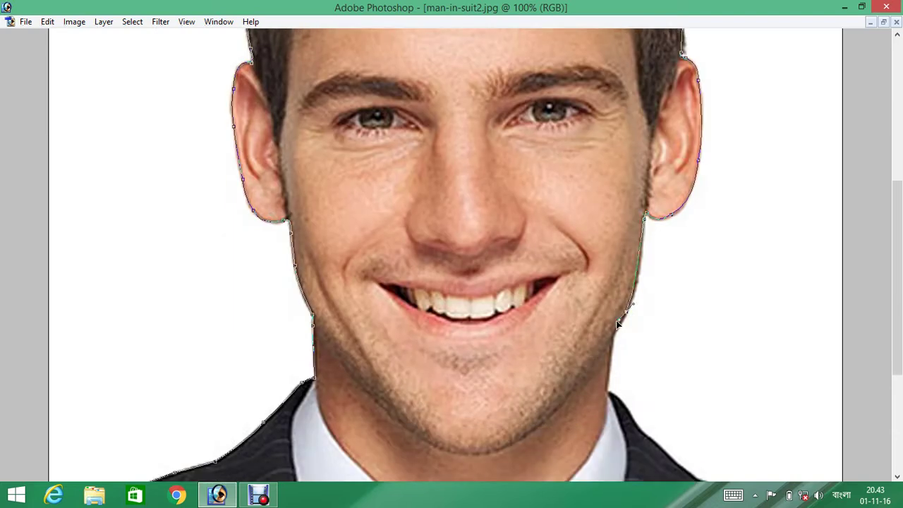
alt+click(625, 315)
click(615, 330)
scroll(604, 383, down, 5)
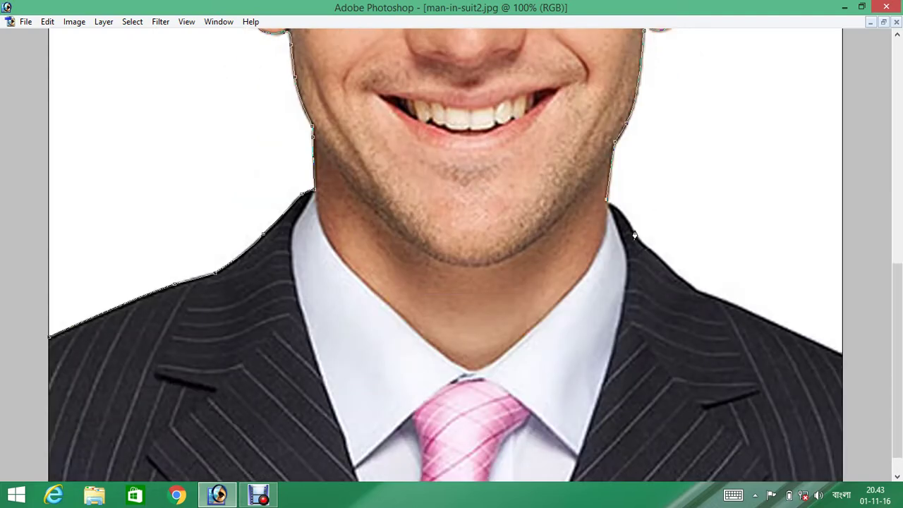
drag(633, 232, 637, 242)
drag(647, 249, 656, 255)
click(696, 294)
key(ctrl+minus)
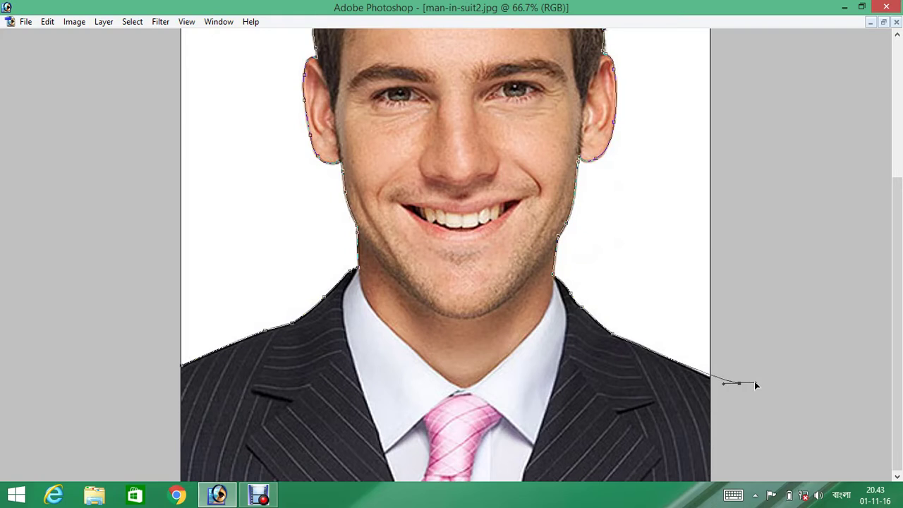
click(695, 375)
drag(750, 384, 769, 377)
Zoom out to 33.3% and close the path with anchors around the outside of the canvas.
key(ctrl+minus)
key(ctrl+minus)
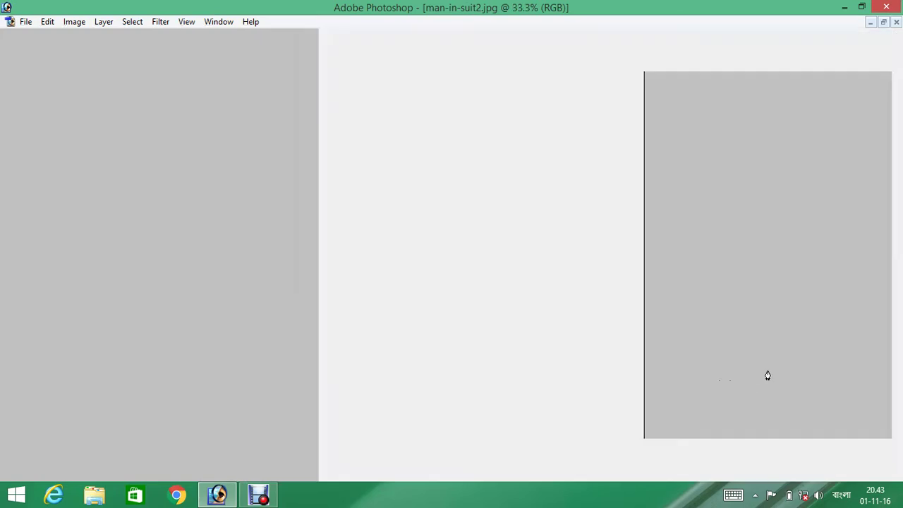
click(800, 197)
click(668, 88)
click(517, 46)
click(258, 84)
click(285, 313)
click(302, 370)
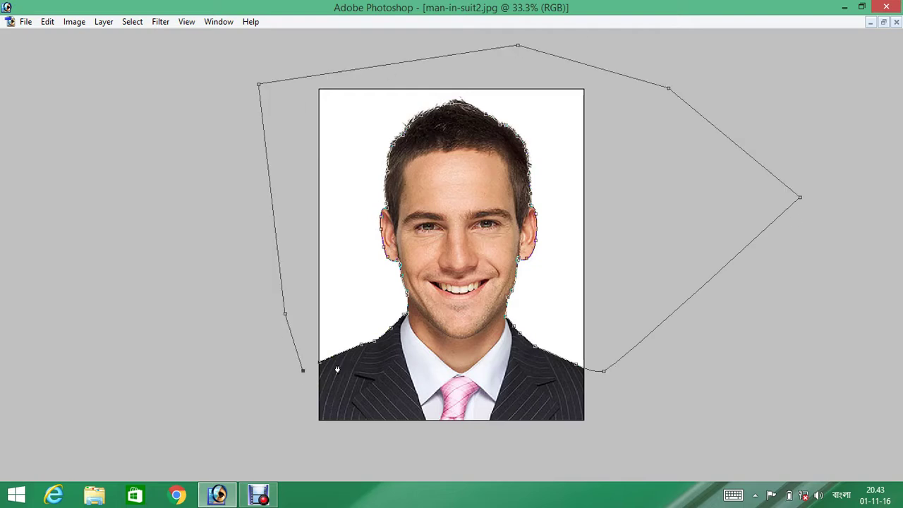
click(318, 366)
Convert the path to a selection, show the panels again, and restore the document window.
key(ctrl+Return)
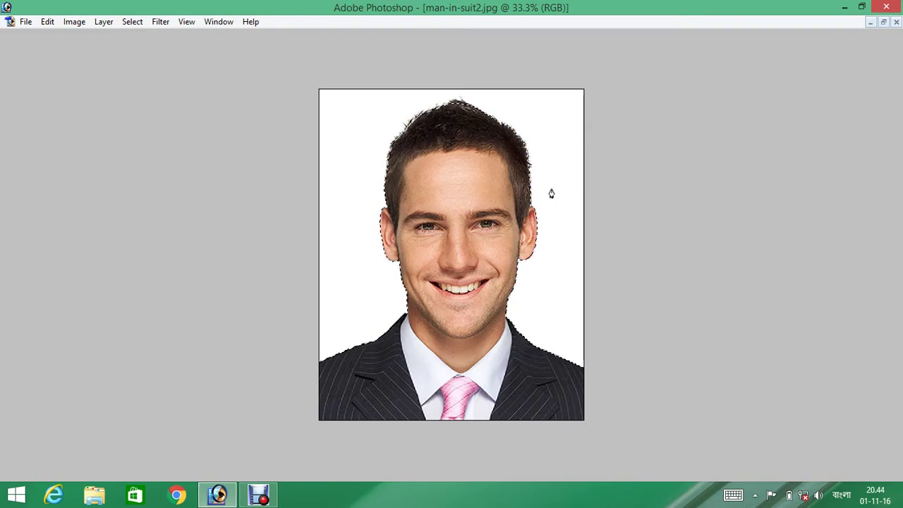
key(Tab)
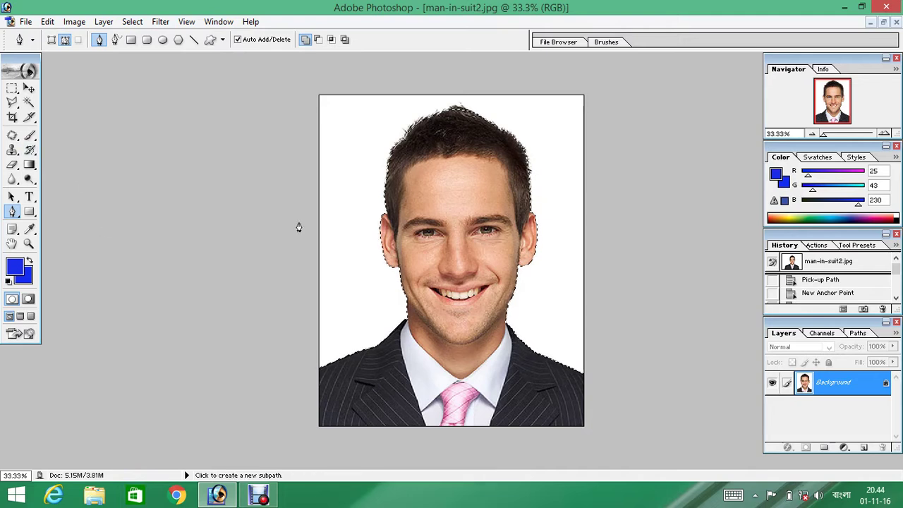
click(882, 22)
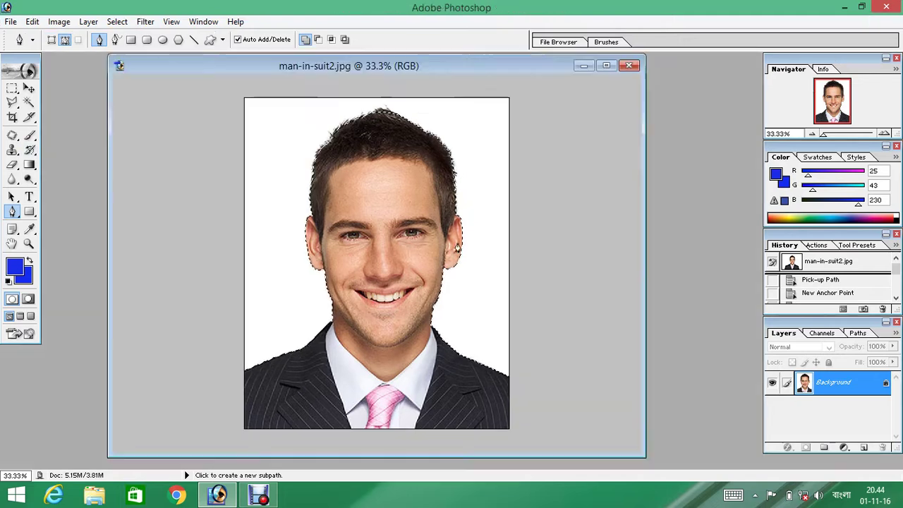
Set the background colour to blue #1429EC (R20 G41 B236).
key(ctrl+plus)
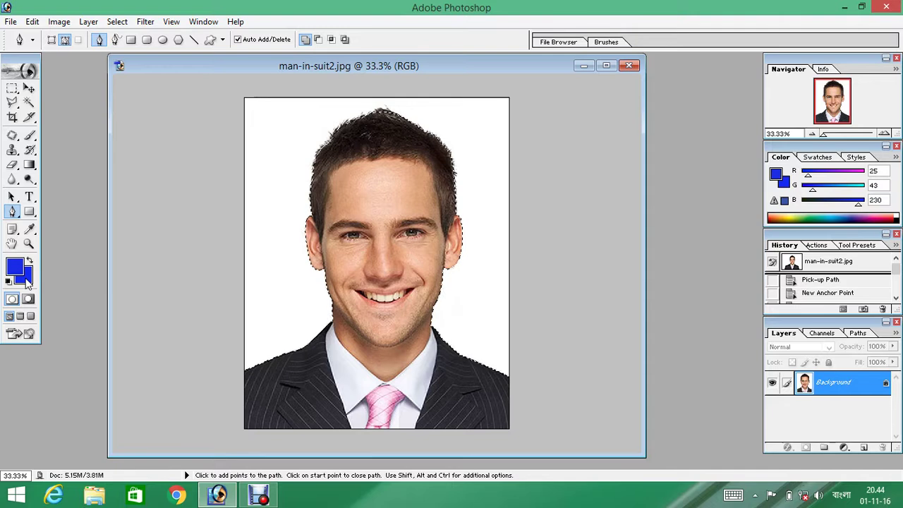
click(27, 279)
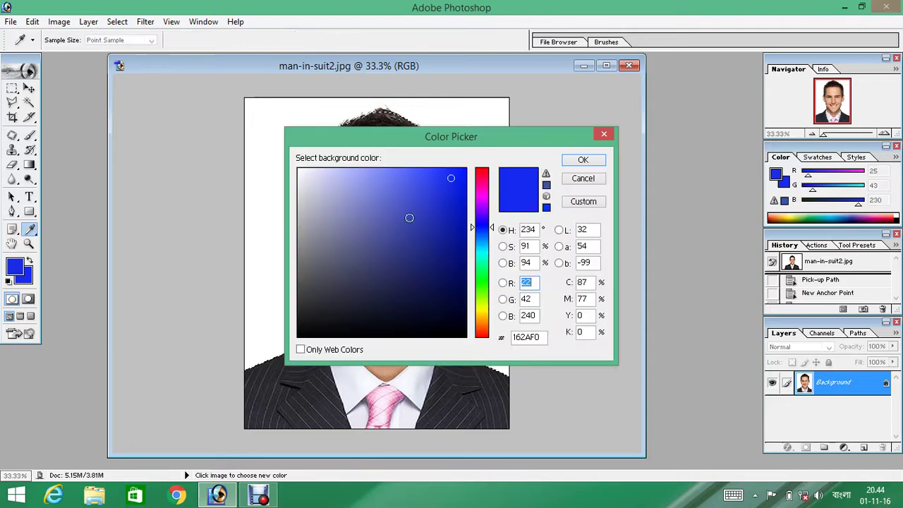
click(451, 181)
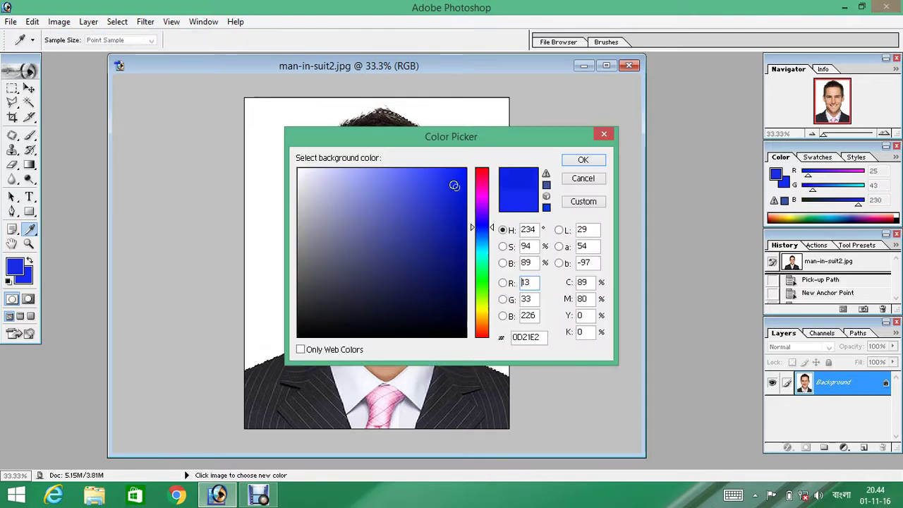
click(581, 160)
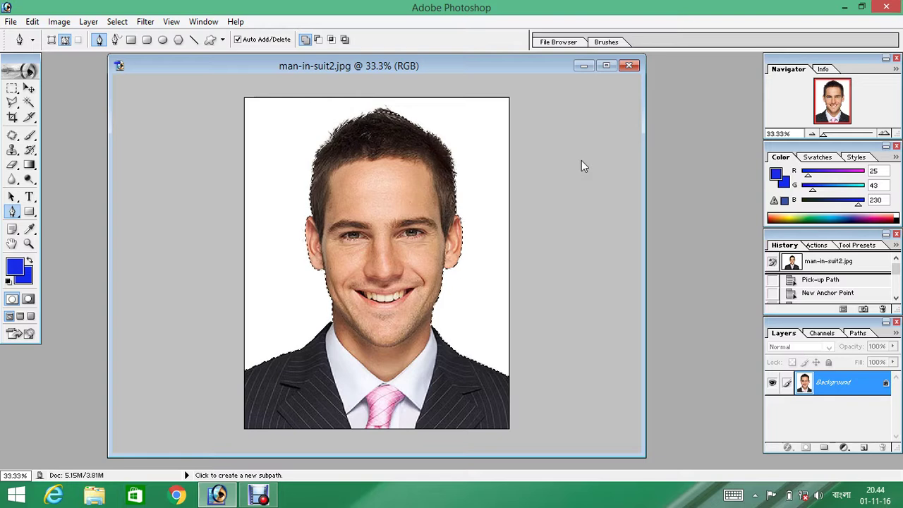
Fill the white background with solid blue, then invert the selection onto the man.
key(Delete)
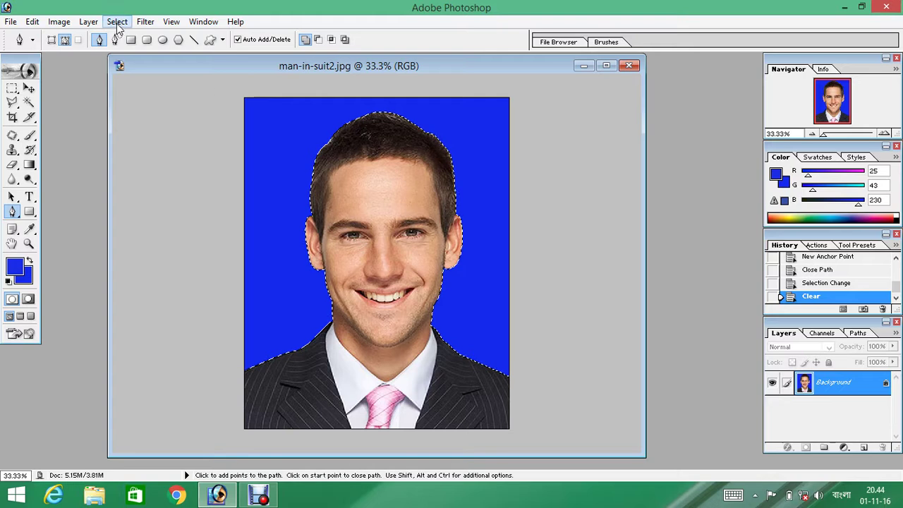
click(117, 21)
click(139, 51)
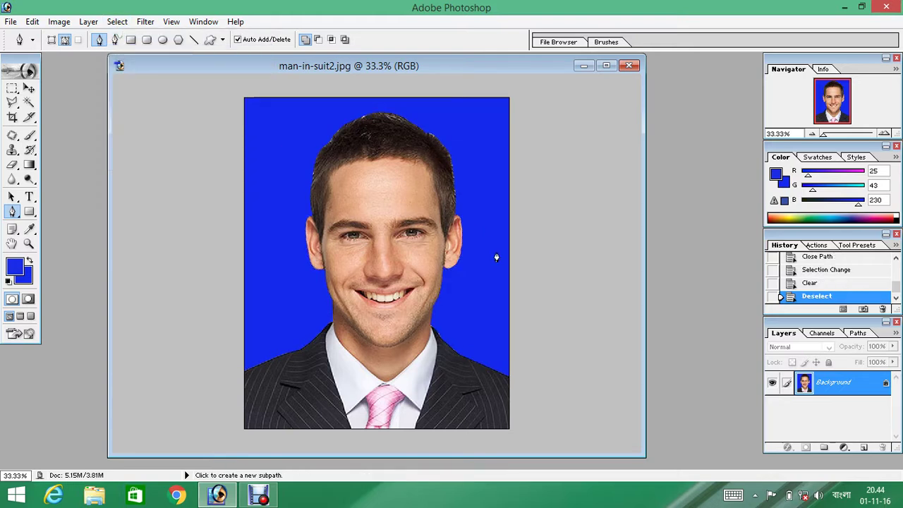
key(ctrl)
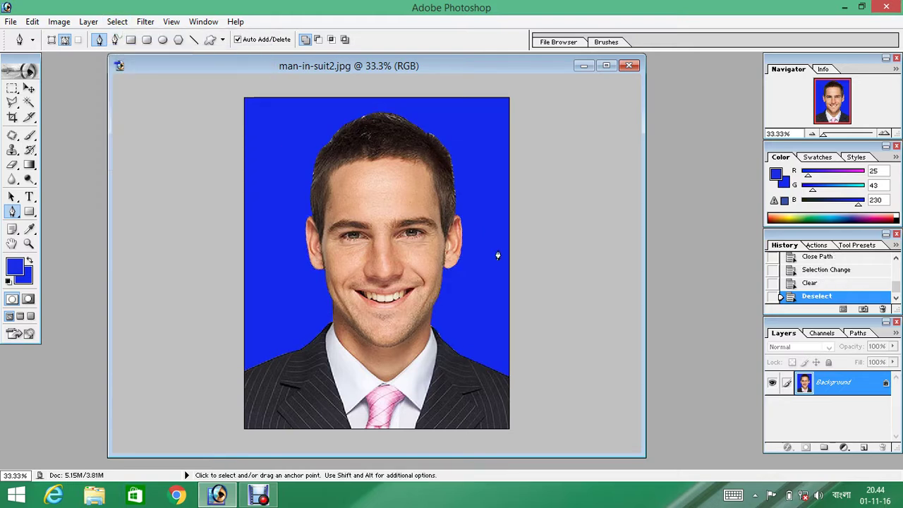
key(ctrl+z)
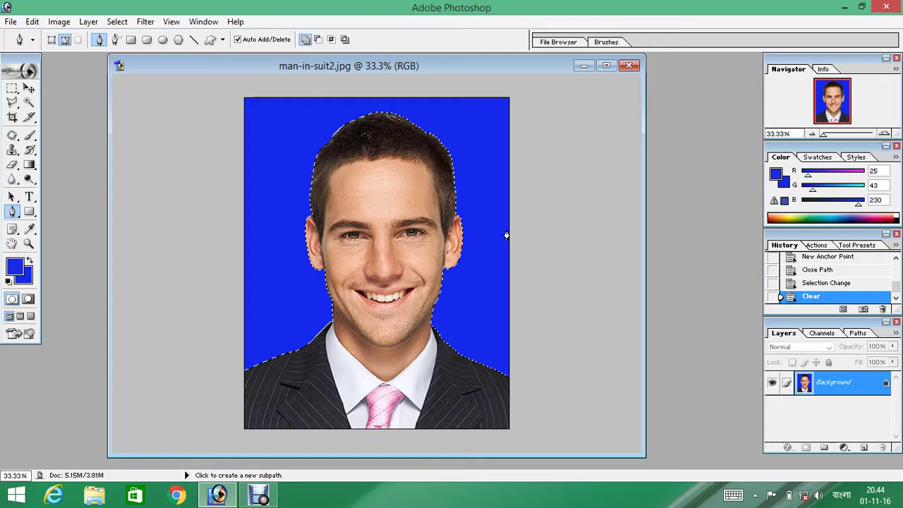
key(ctrl+shift+i)
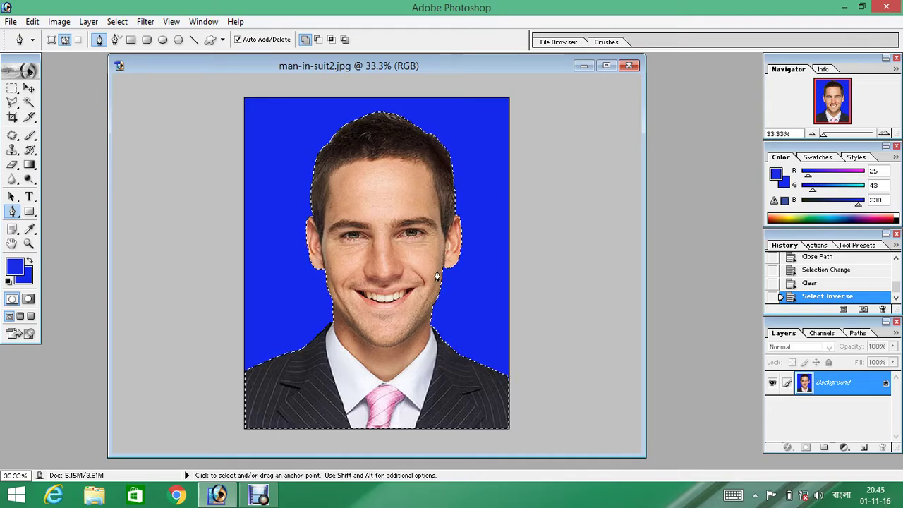
key(ctrl+m)
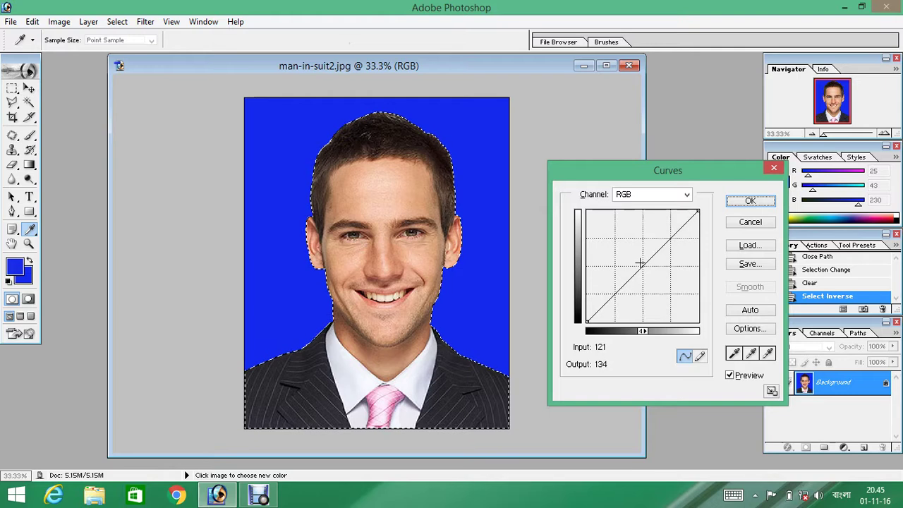
Apply the upward Curves brightening to the man and close Levels without changes.
drag(643, 264, 635, 262)
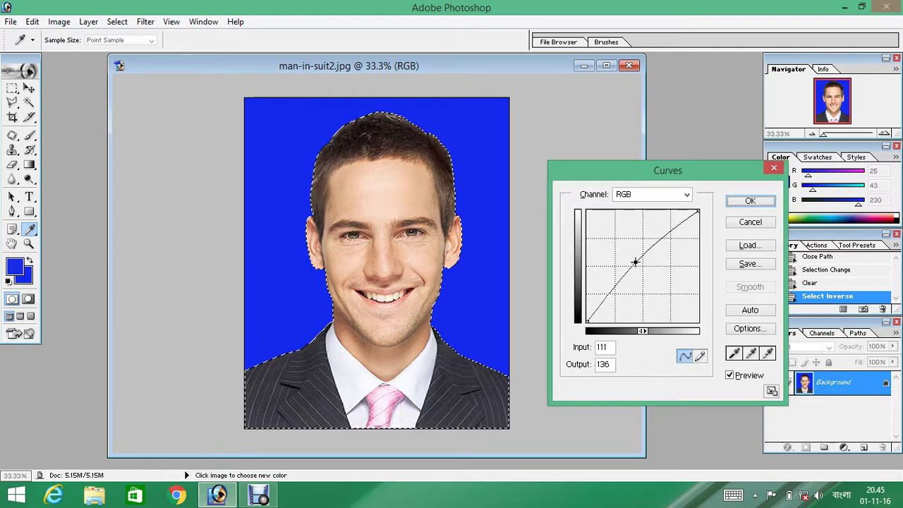
click(737, 203)
key(ctrl+l)
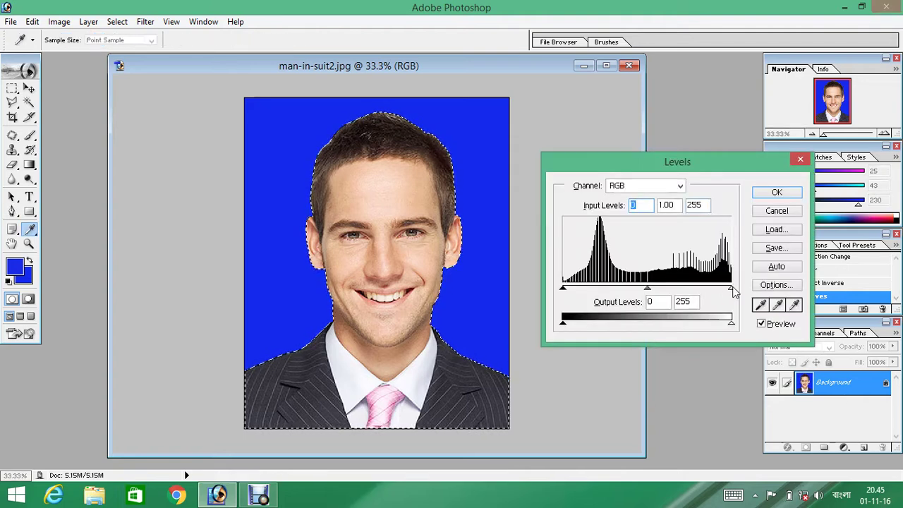
drag(731, 288, 730, 289)
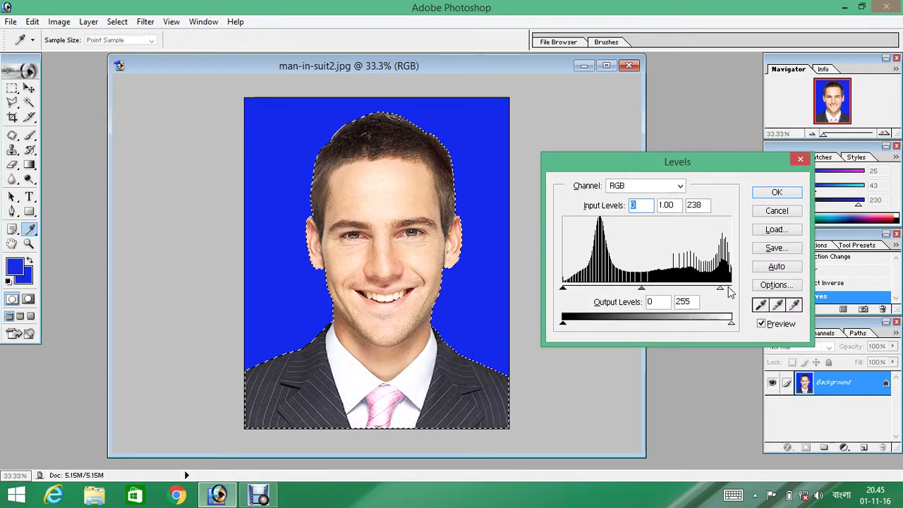
key(Tab)
key(Tab)
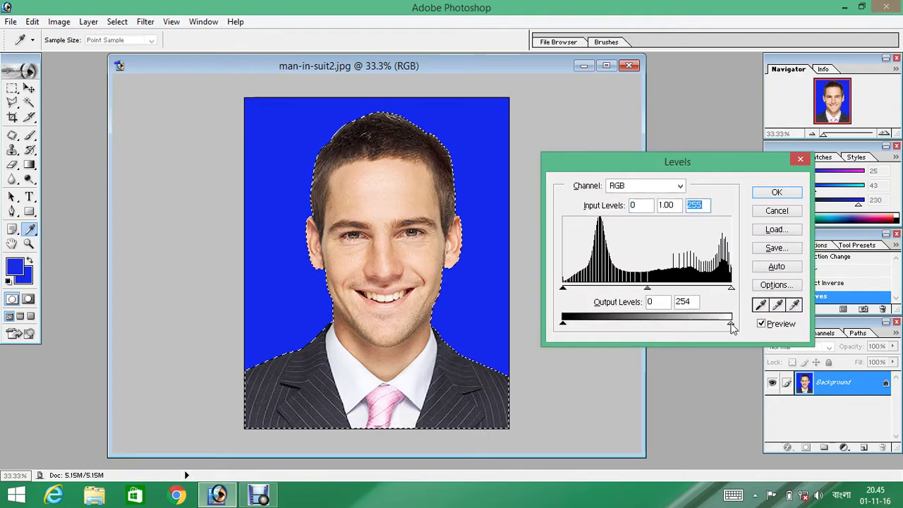
drag(731, 325, 740, 328)
key(Tab)
key(Tab)
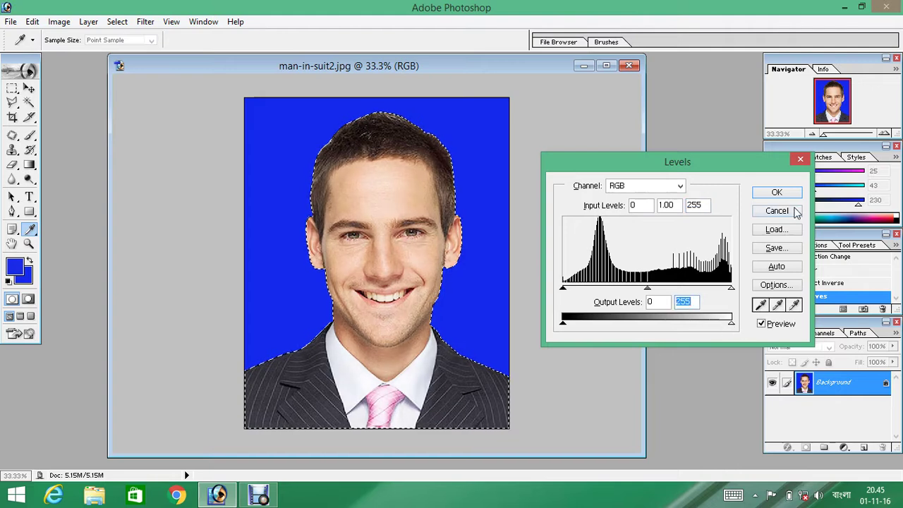
click(776, 192)
key(p)
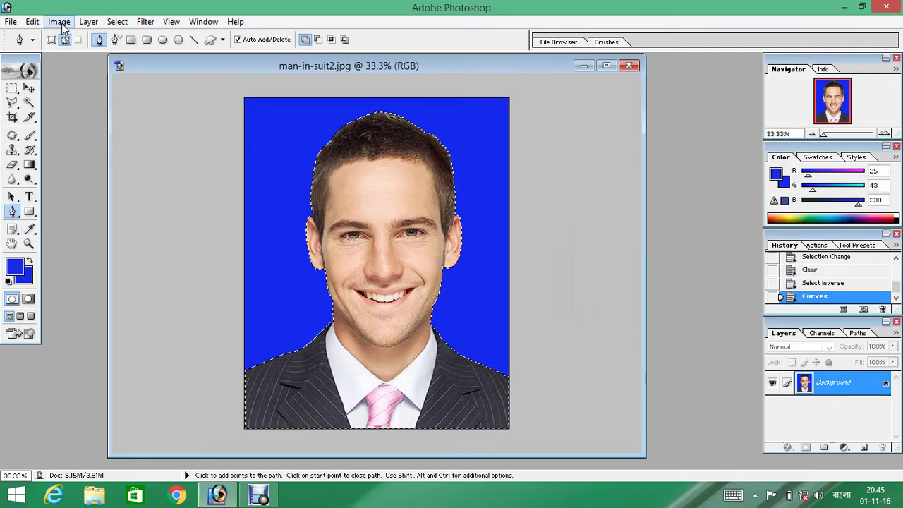
Apply Selective Color: lower Black in Whites and raise Black in Blacks to about +48%.
click(61, 23)
mouse_move(101, 62)
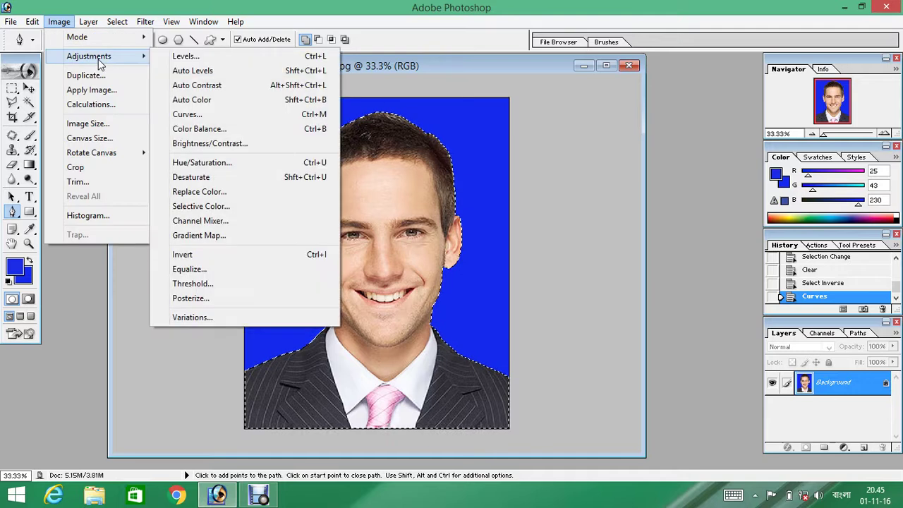
click(262, 208)
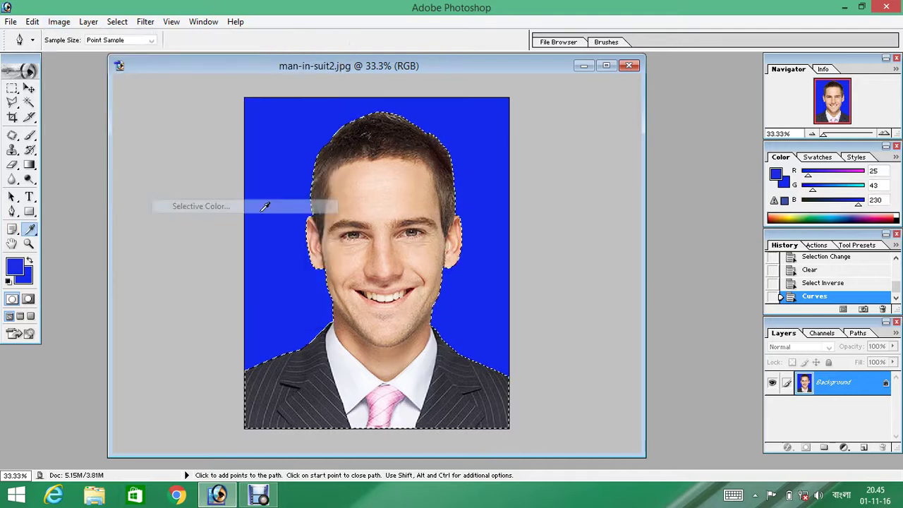
click(682, 219)
click(688, 291)
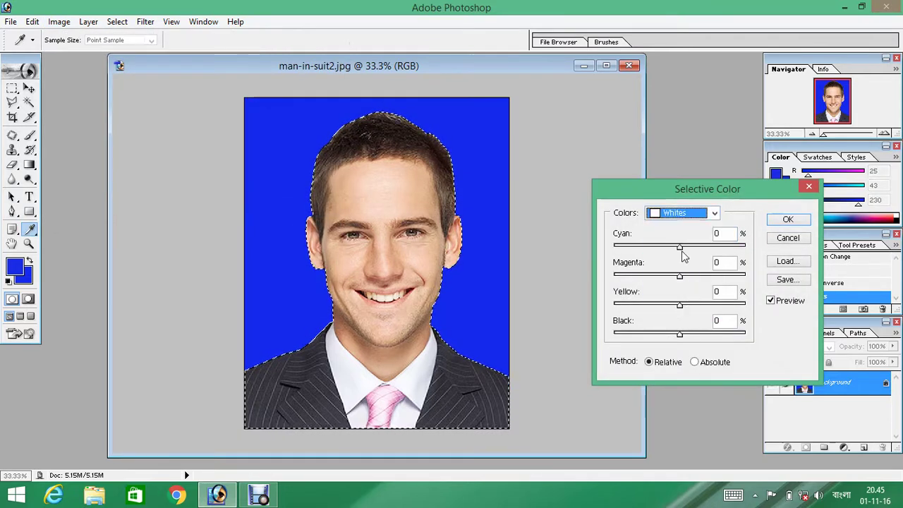
mouse_move(679, 334)
mouse_down()
mouse_move(650, 334)
mouse_move(693, 349)
mouse_move(683, 347)
mouse_up()
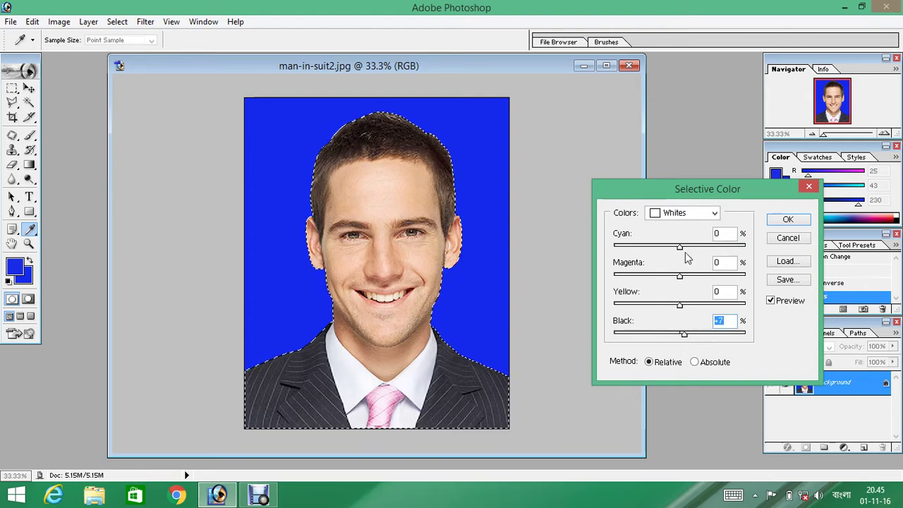
click(681, 213)
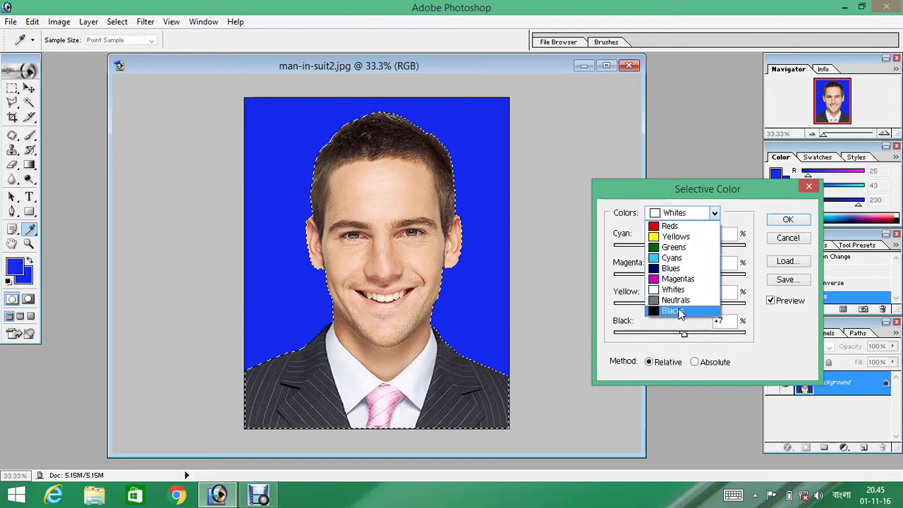
click(679, 311)
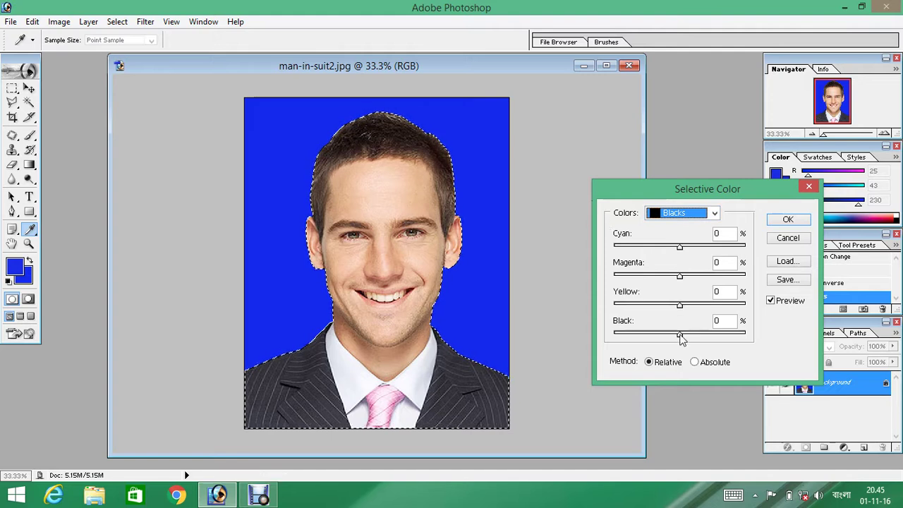
drag(680, 335, 703, 336)
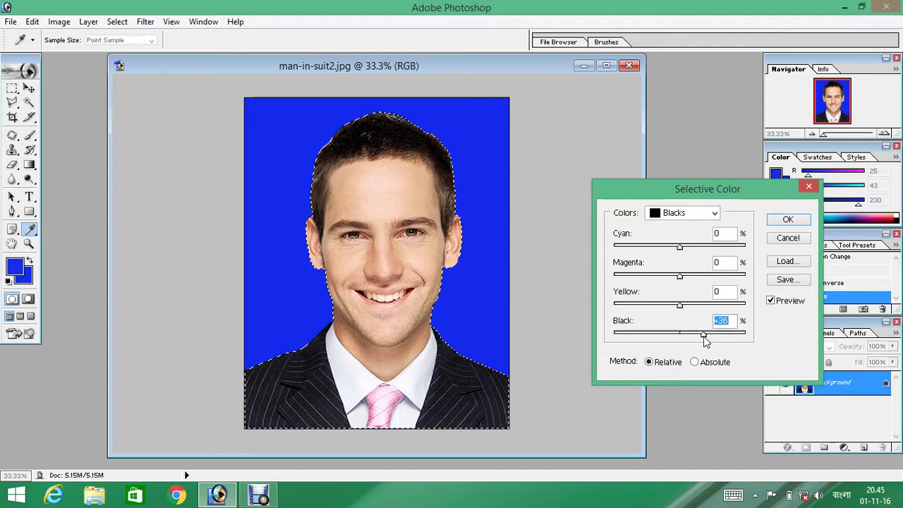
drag(704, 341, 712, 341)
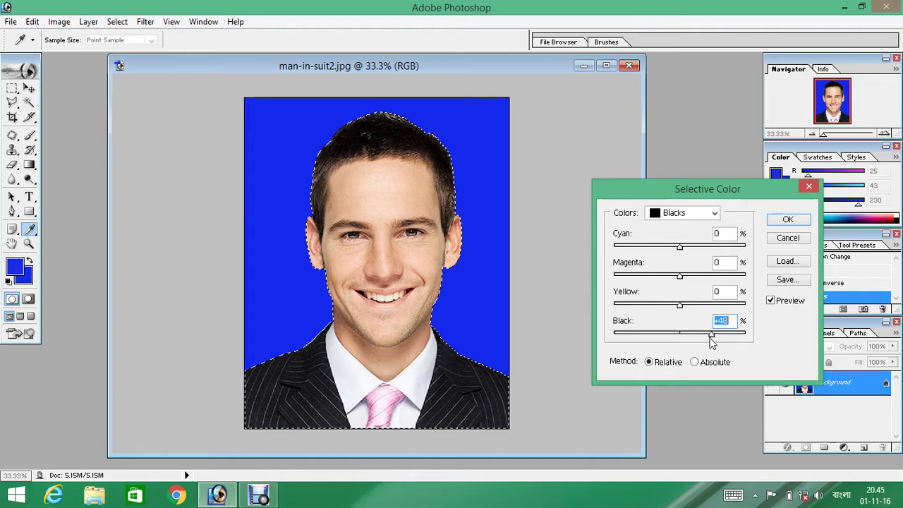
click(788, 219)
key(p)
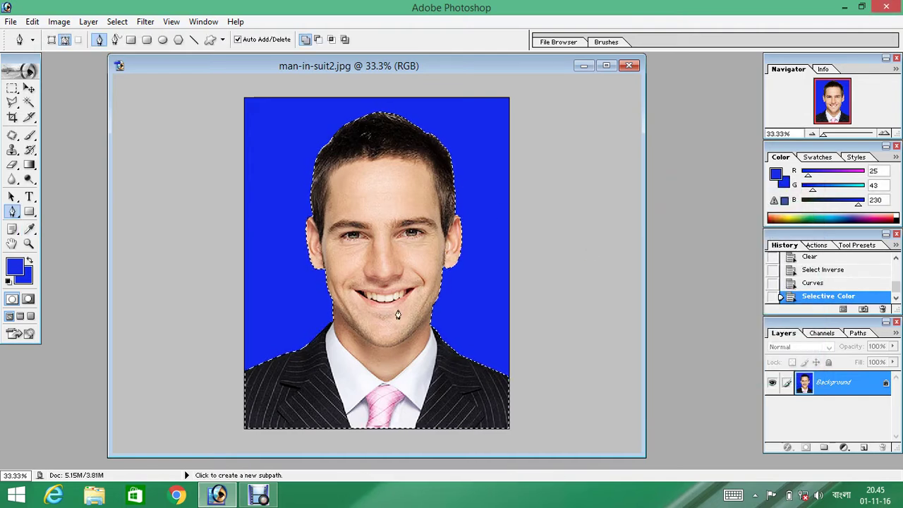
Deselect the man, zoom in on his face, and switch to the Healing Brush tool.
click(117, 22)
click(140, 52)
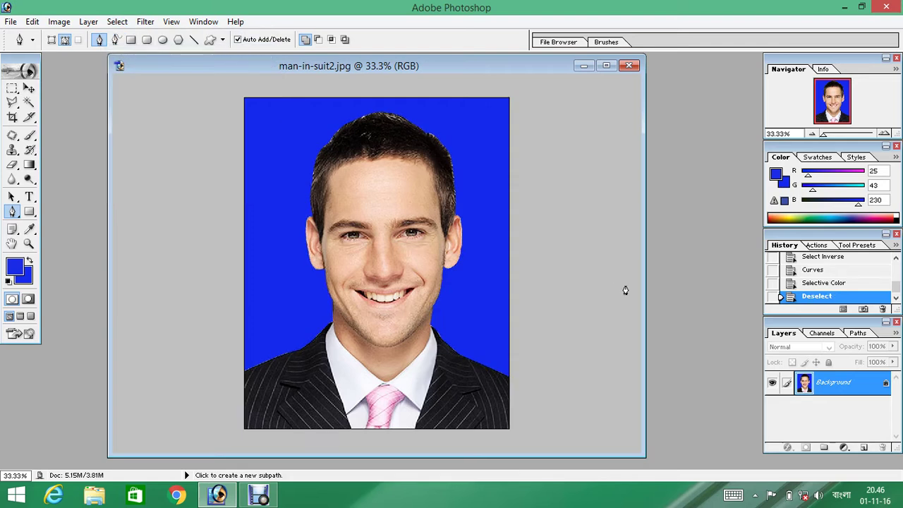
key(ctrl+plus)
key(ctrl+minus)
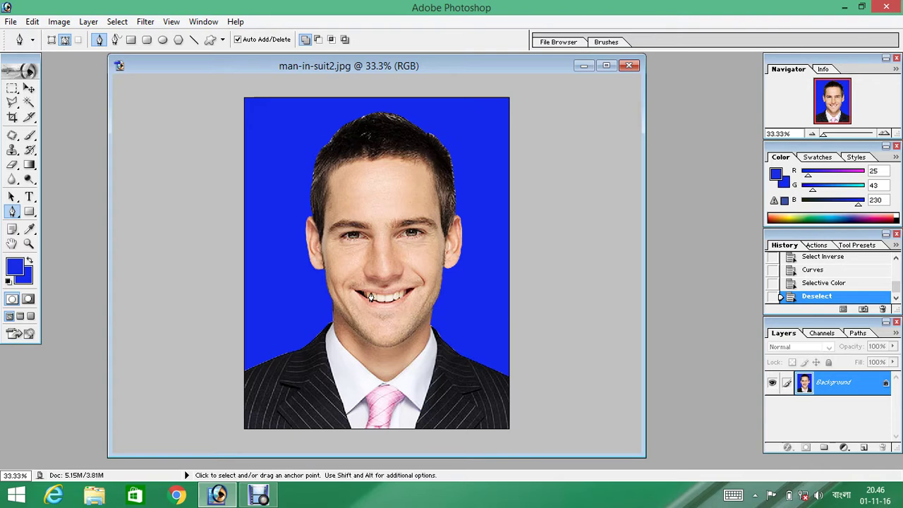
key(ctrl+plus)
key(ctrl+plus)
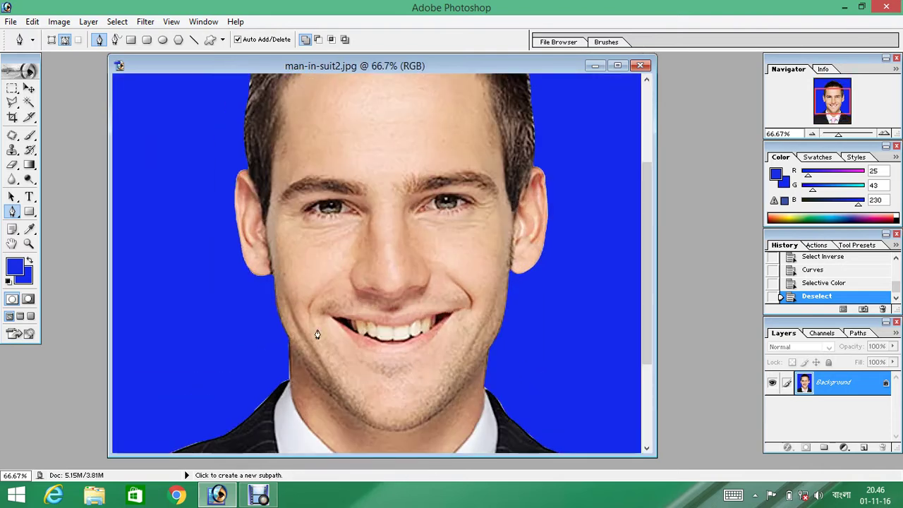
scroll(320, 310, up, 3)
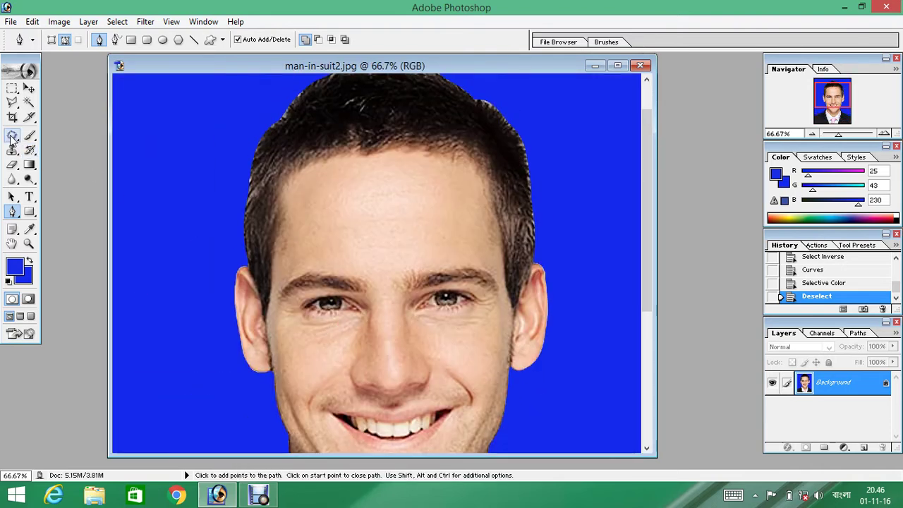
mouse_move(11, 139)
mouse_down()
mouse_move(80, 145)
mouse_move(83, 137)
mouse_up()
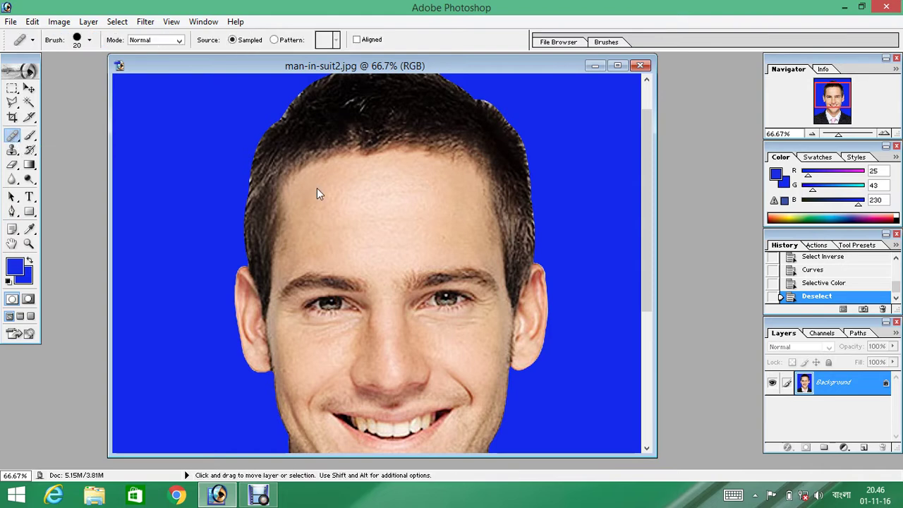
Heal a forehead blemish using an Alt-sampled clean skin source, then zoom back out.
key(ctrl+plus)
key(ctrl+plus)
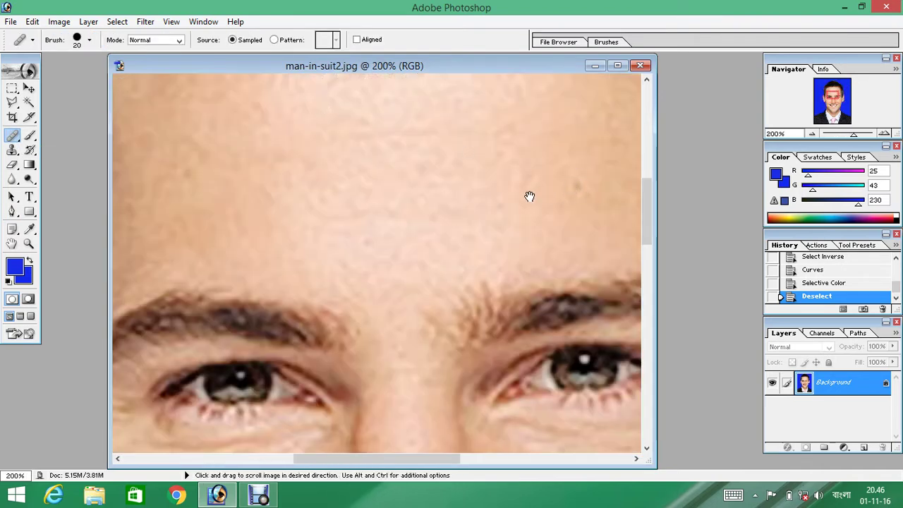
drag(532, 195, 471, 302)
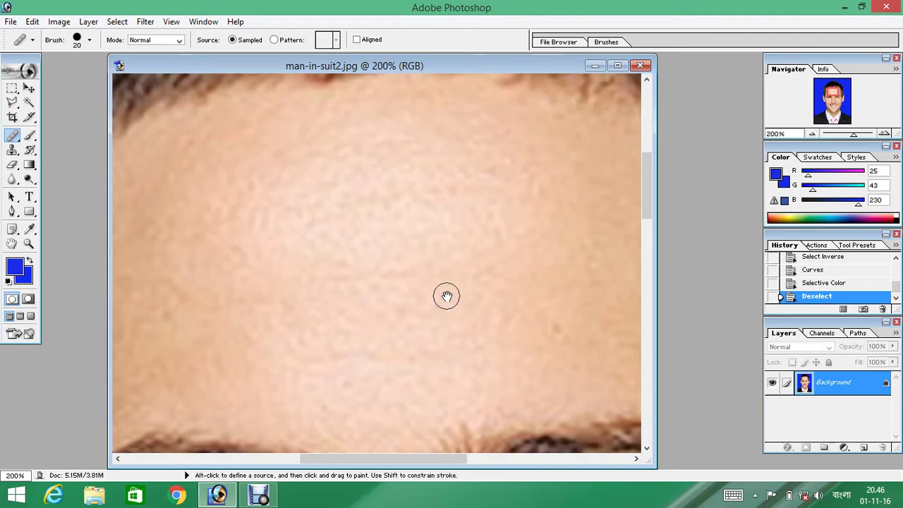
key(alt)
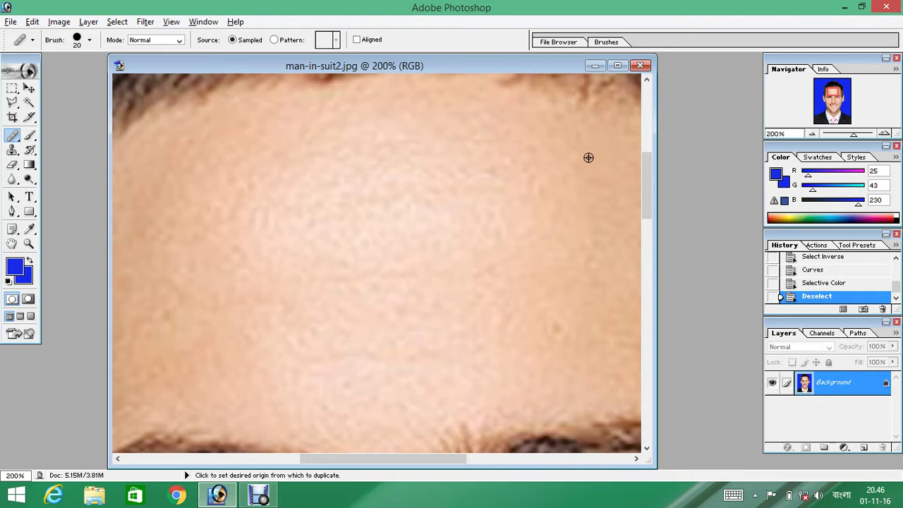
drag(544, 254, 489, 232)
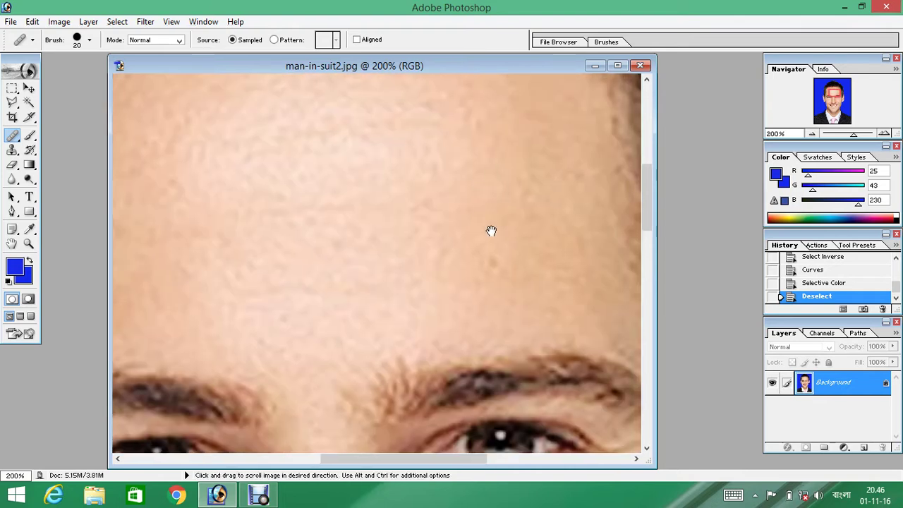
click(494, 260)
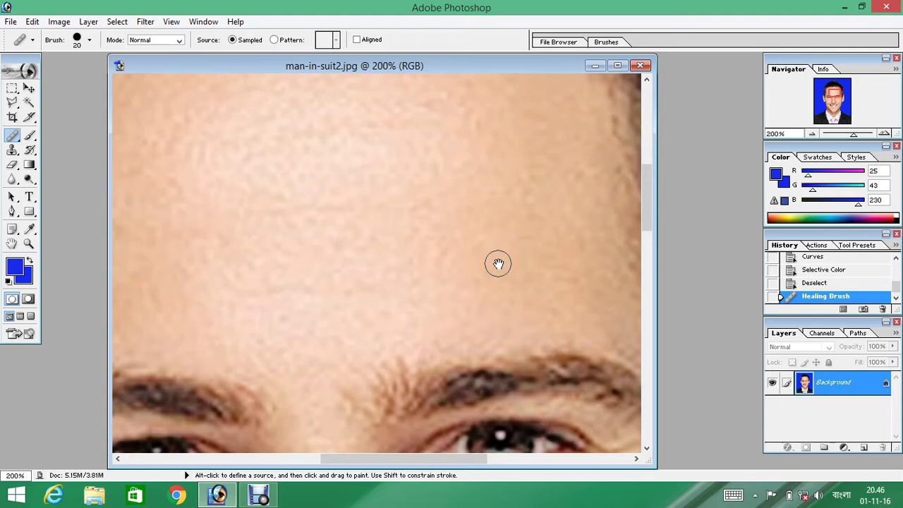
key(ctrl+minus)
key(ctrl+minus)
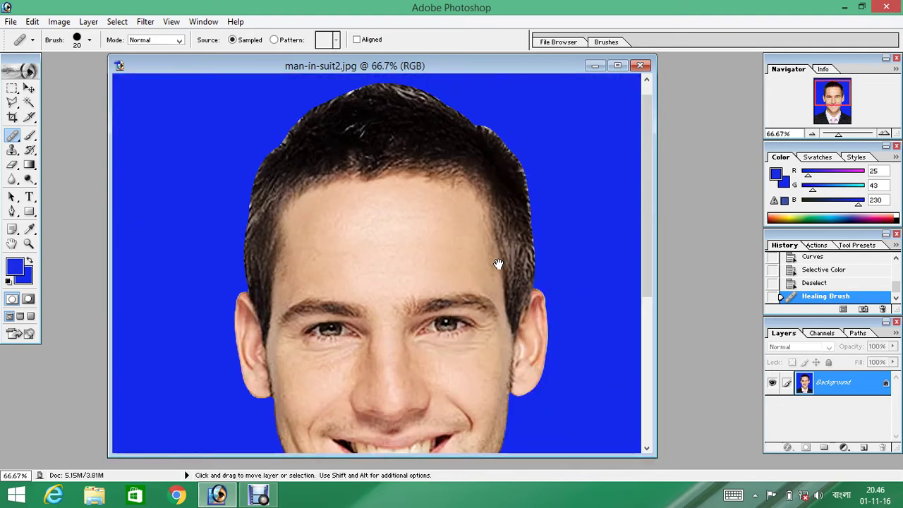
drag(417, 301, 428, 187)
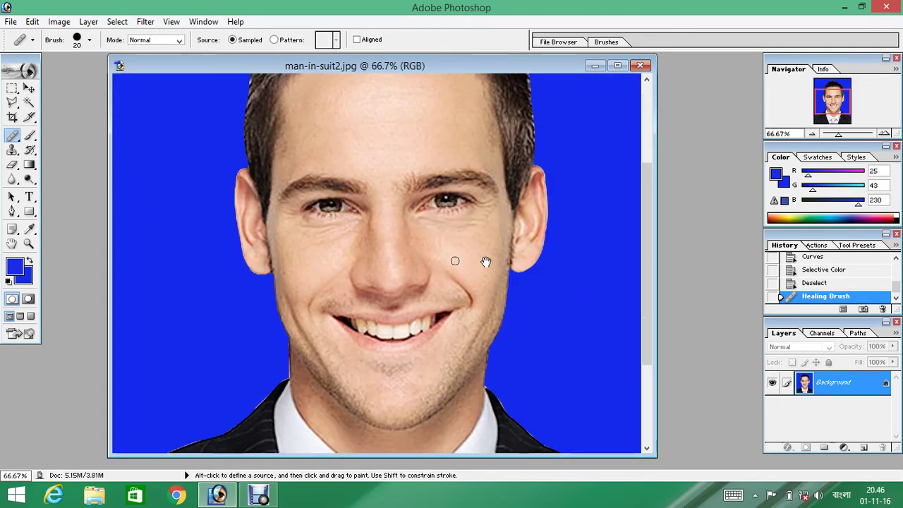
key(ctrl+minus)
key(ctrl+minus)
key(ctrl+minus)
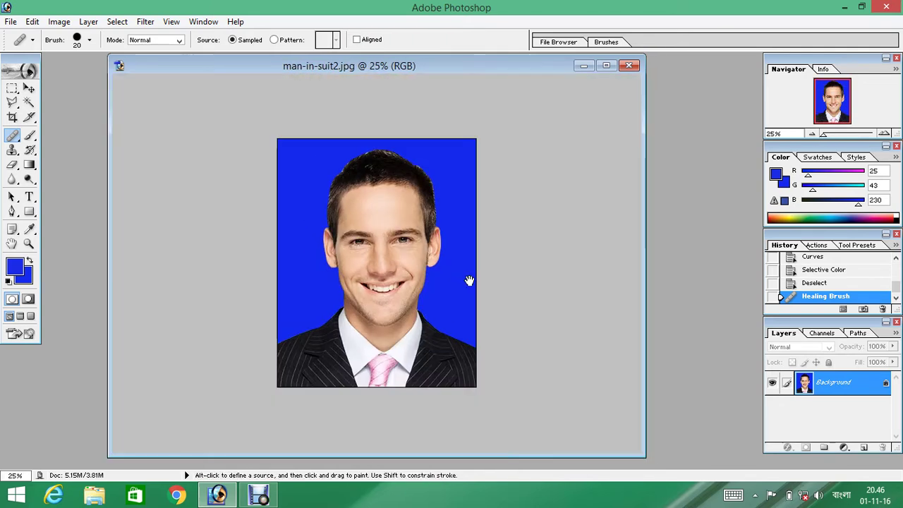